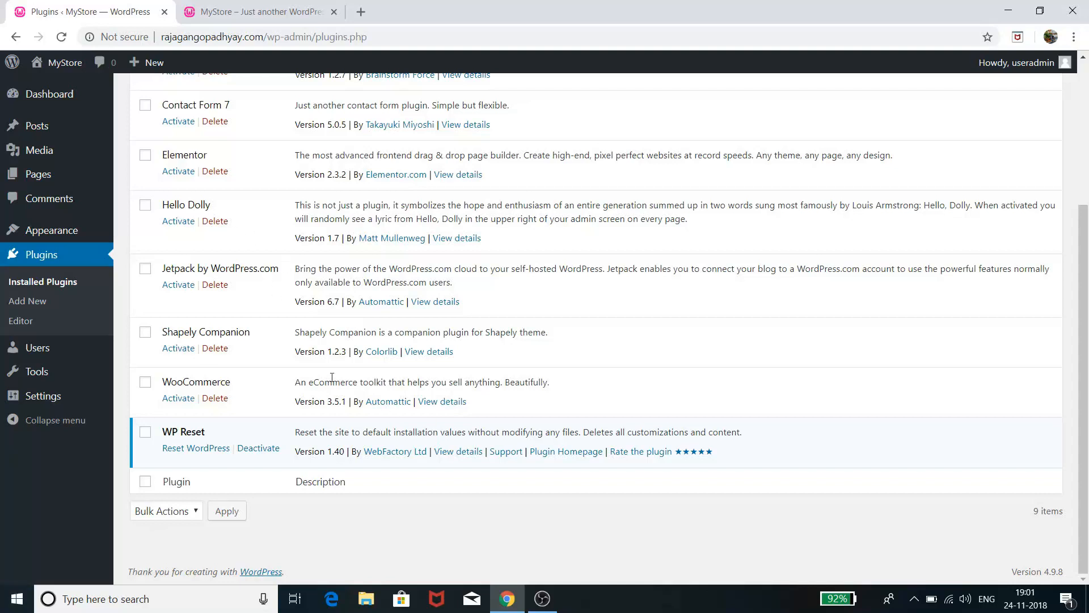
# Search the plugin directory for "wp reset" and check the rating of the WP Reset – Best WordPress Reset Plugin entry
pyautogui.scroll(4, 300, 392)
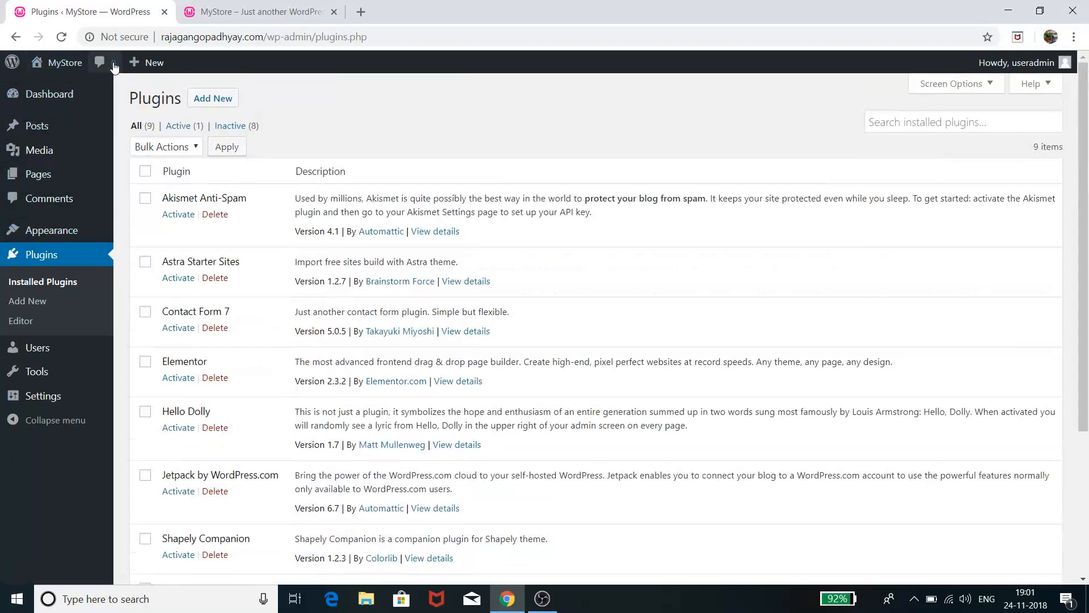
pyautogui.click(214, 100)
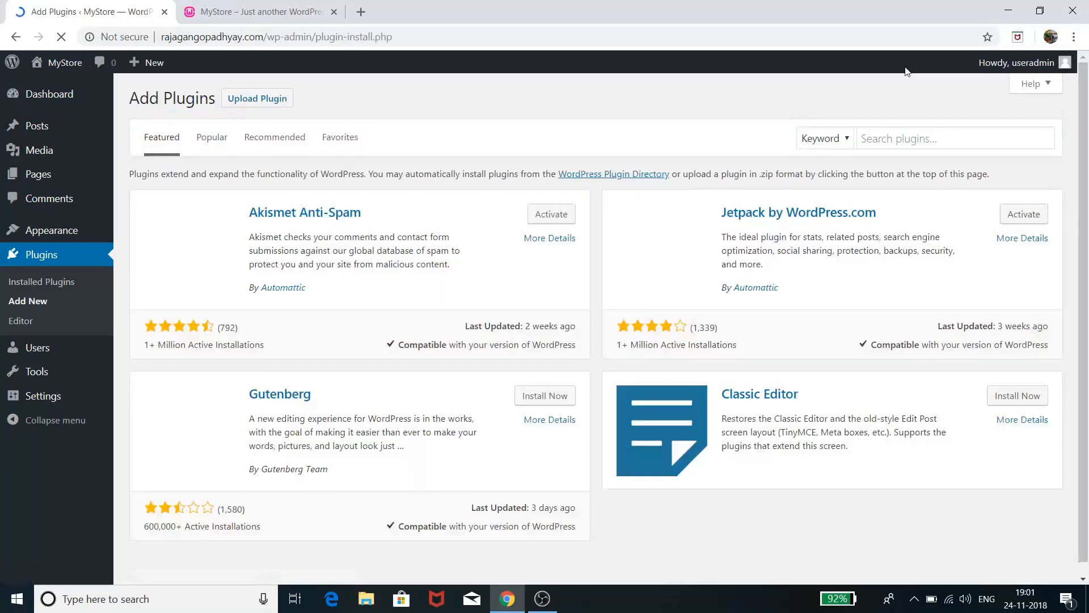
pyautogui.click(896, 141)
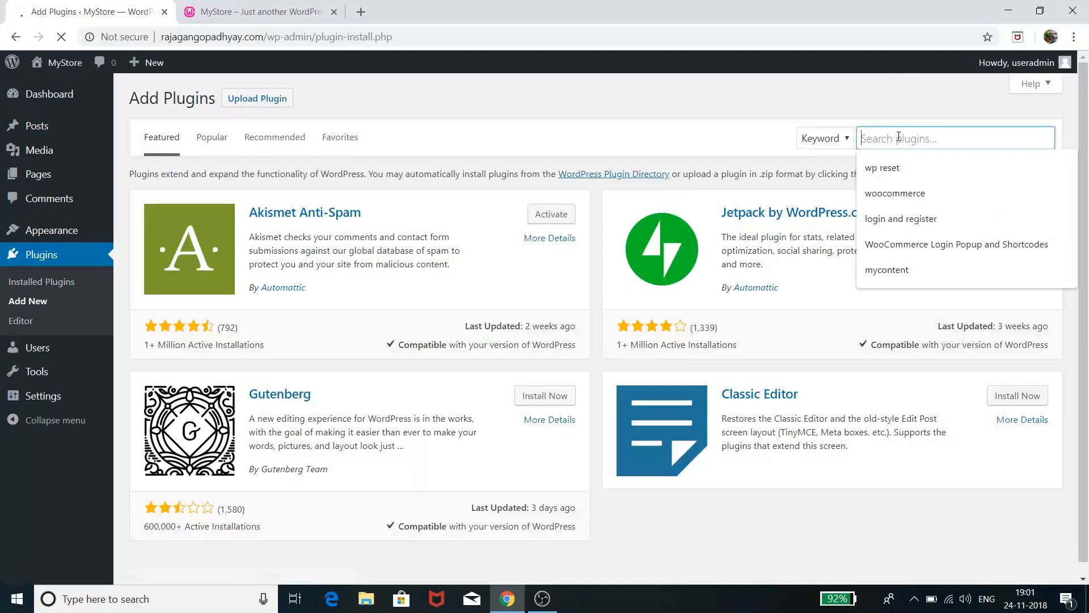
pyautogui.click(897, 166)
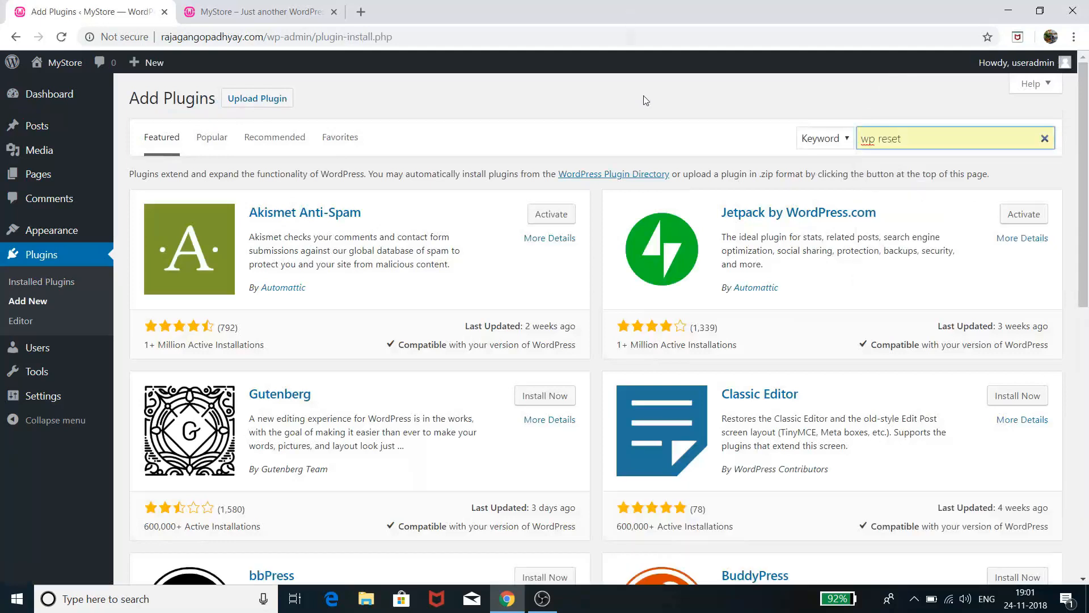
pyautogui.click(937, 141)
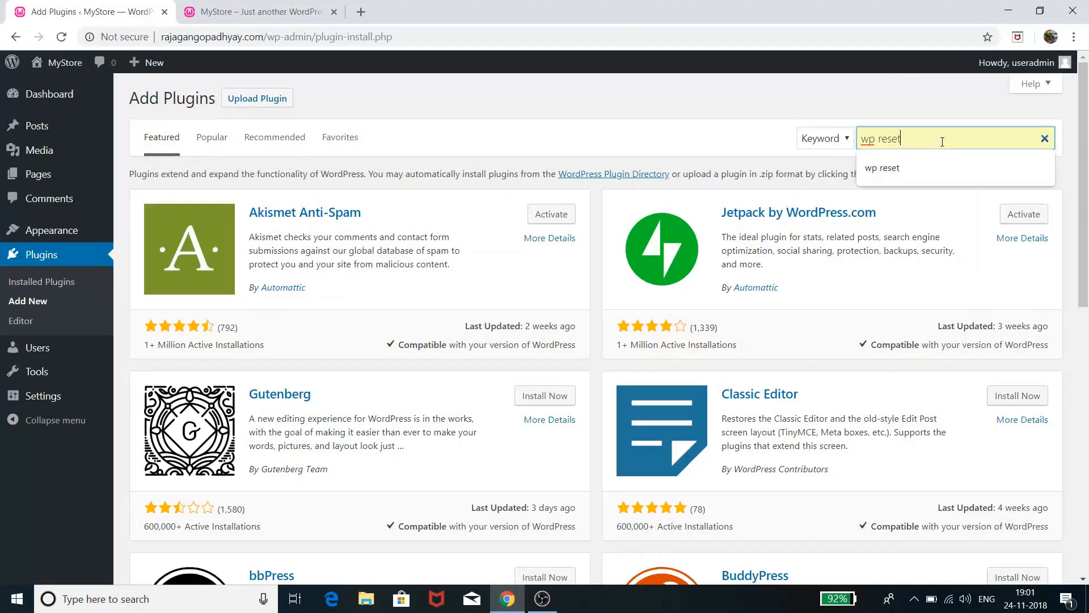
pyautogui.press('Return')
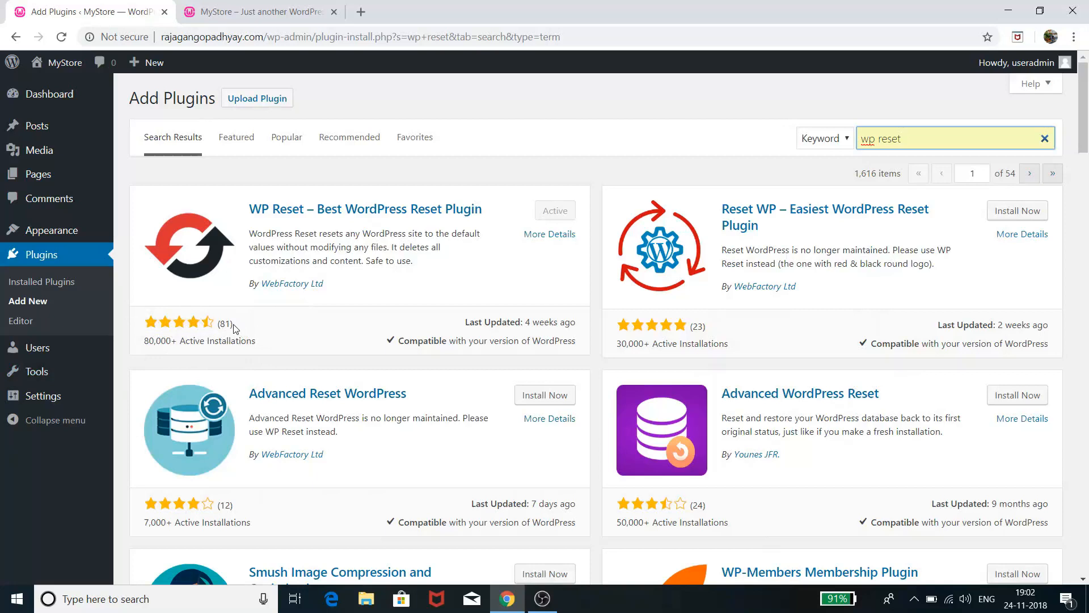
pyautogui.moveTo(216, 323); pyautogui.dragTo(230, 324)
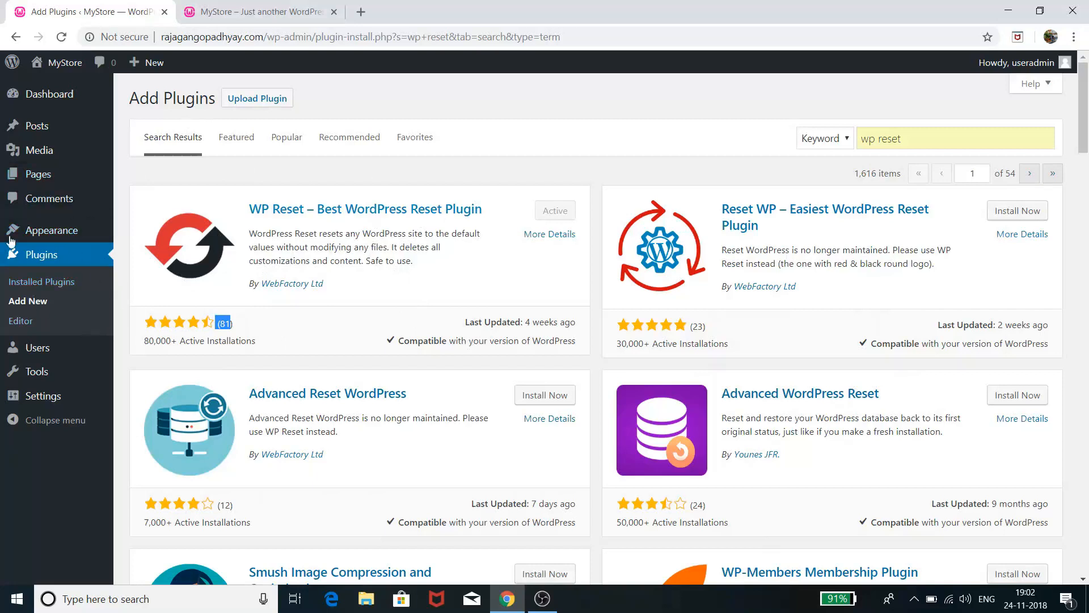
# From the installed plugins, open the Reset WordPress page of the WP Reset plugin and skim its contents
pyautogui.click(54, 286)
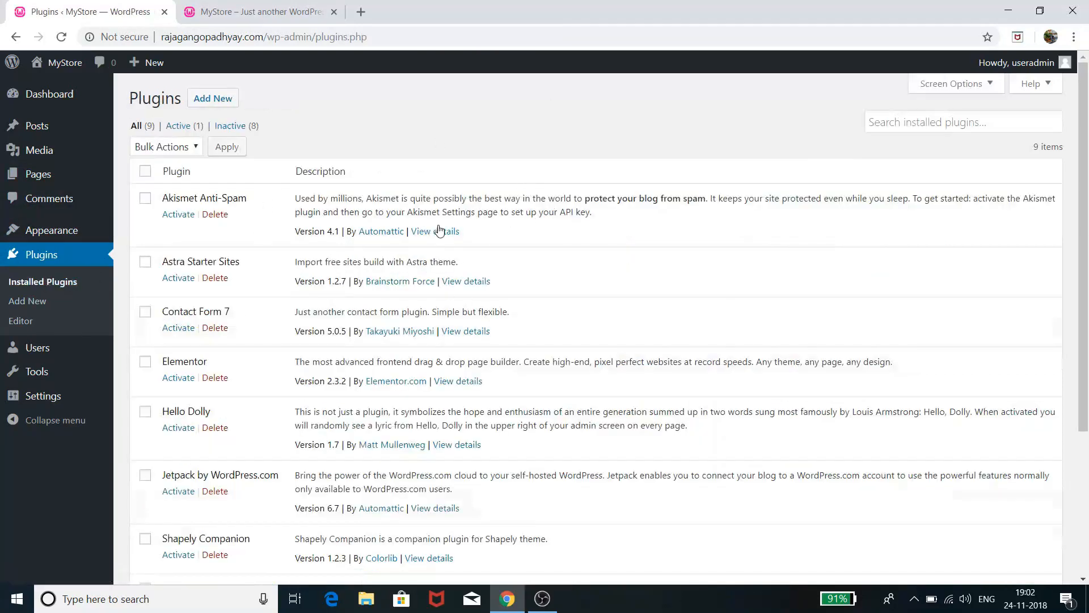
pyautogui.scroll(-4, 383, 323)
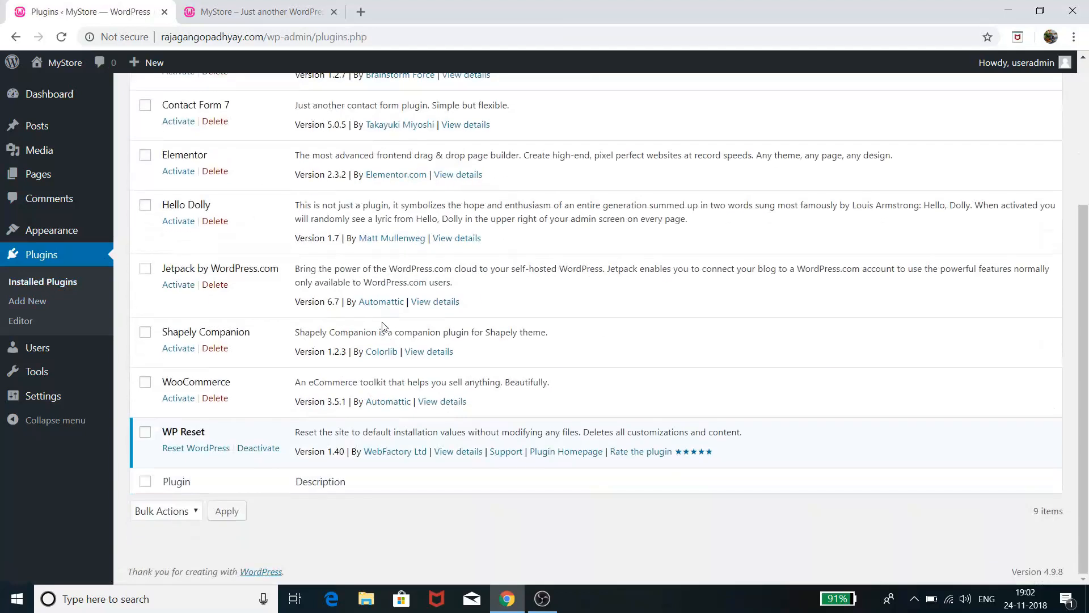
pyautogui.click(205, 450)
pyautogui.scroll(-9, 203, 432)
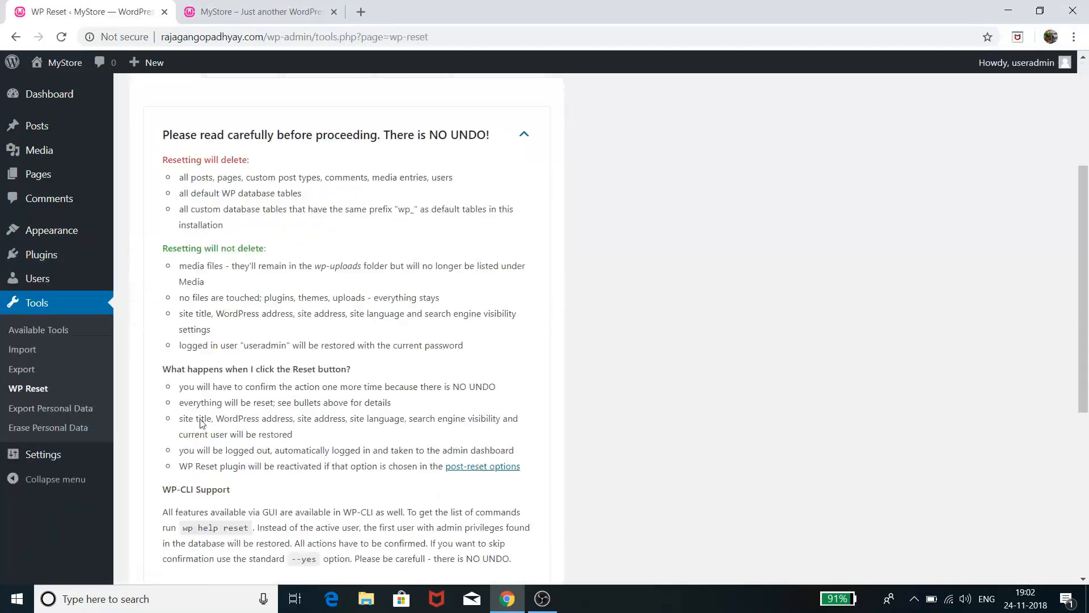
pyautogui.scroll(9, 203, 422)
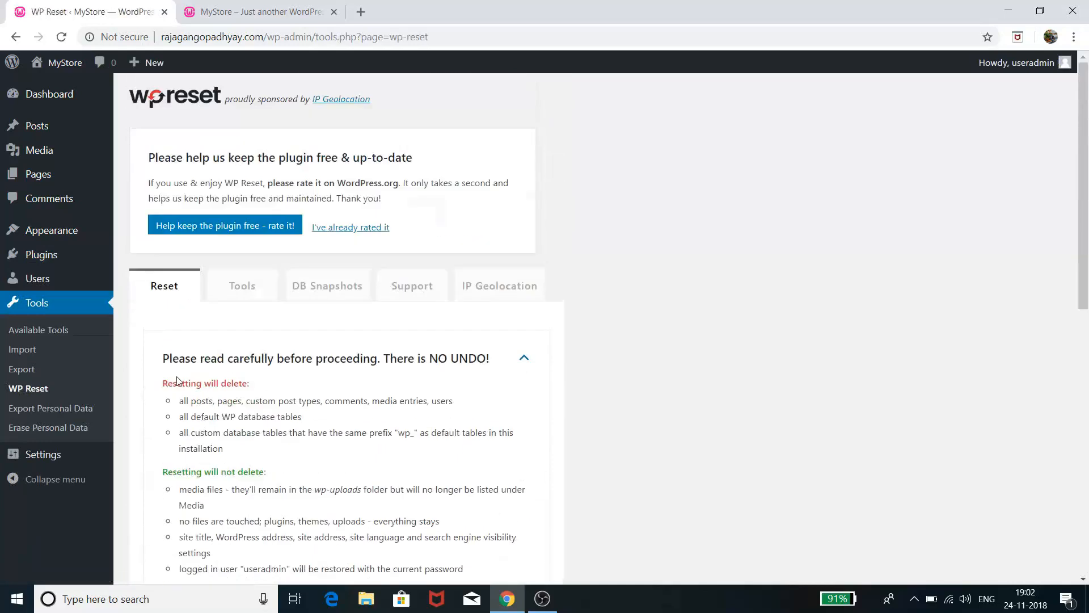
# Look through the WP Reset plugin's Tools, DB Snapshots, Support and IP Geolocation sections
pyautogui.moveTo(180, 299)
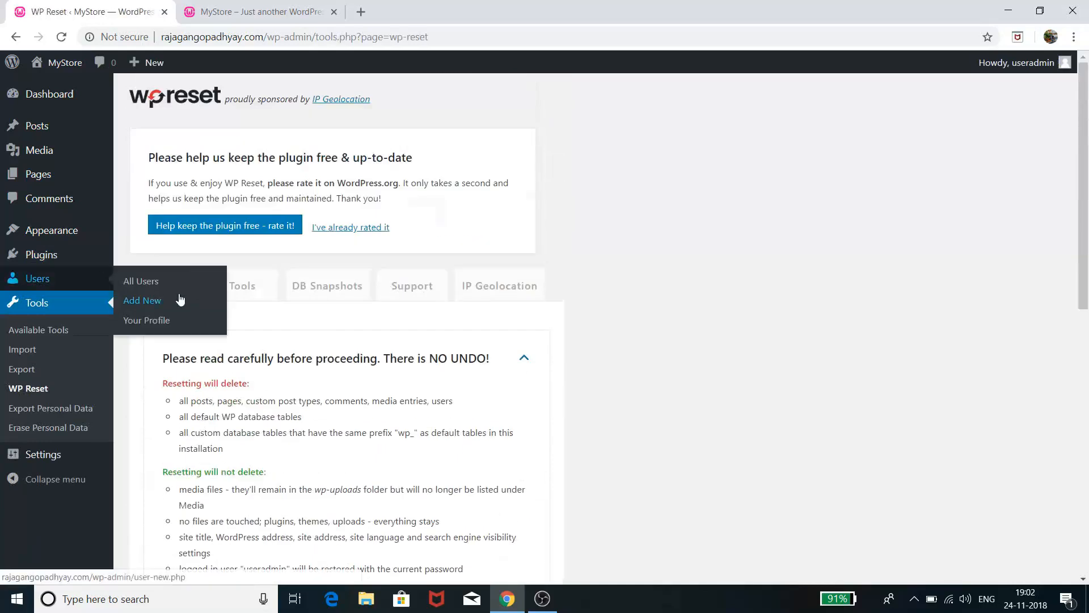
pyautogui.click(239, 286)
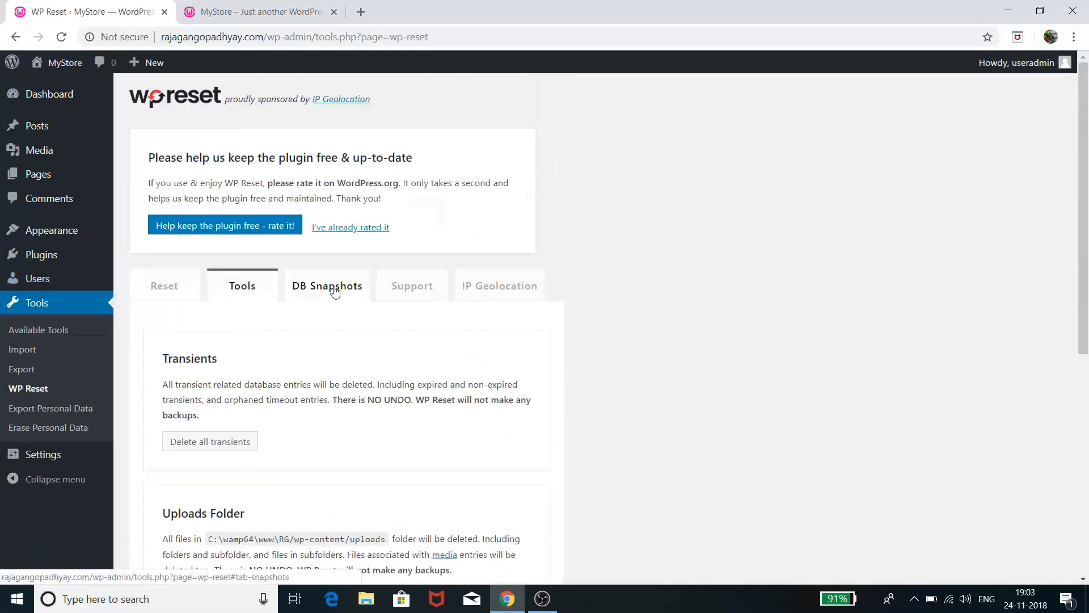
pyautogui.click(335, 290)
pyautogui.click(430, 299)
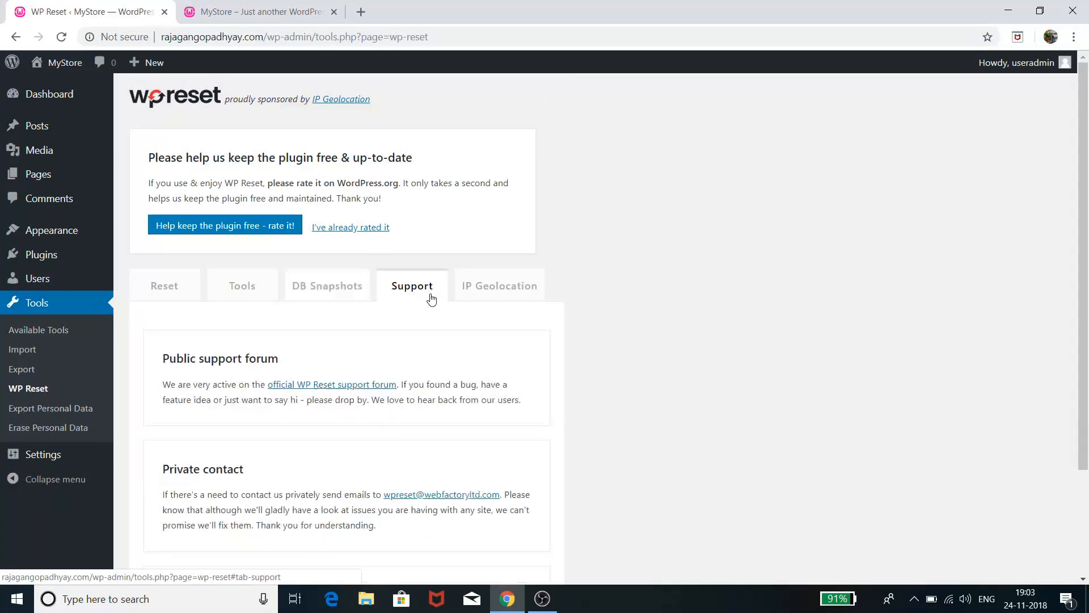
pyautogui.click(489, 296)
pyautogui.scroll(-5, 287, 369)
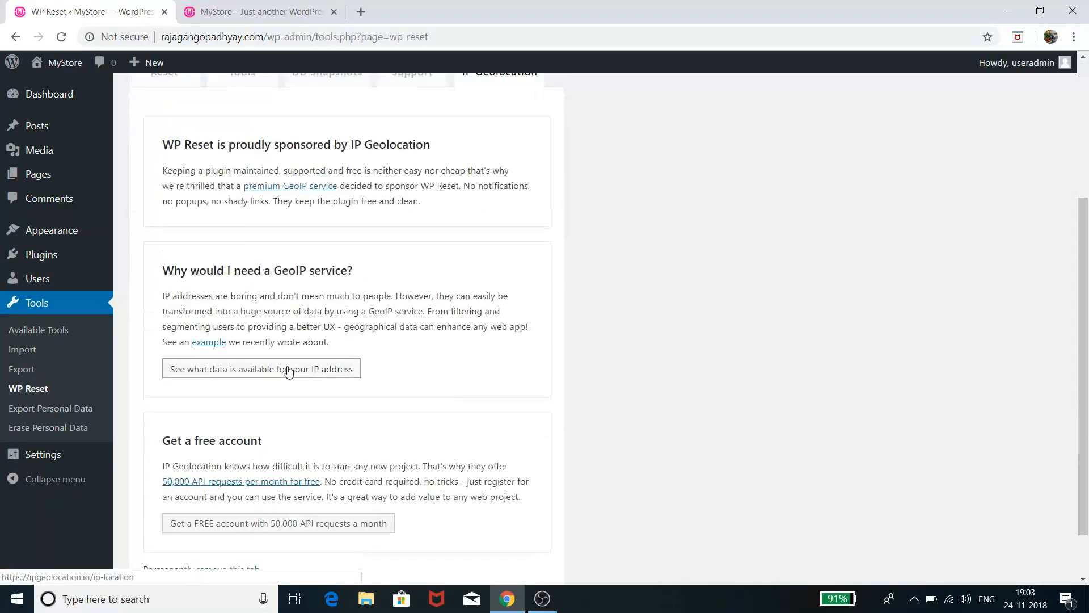
pyautogui.scroll(5, 414, 519)
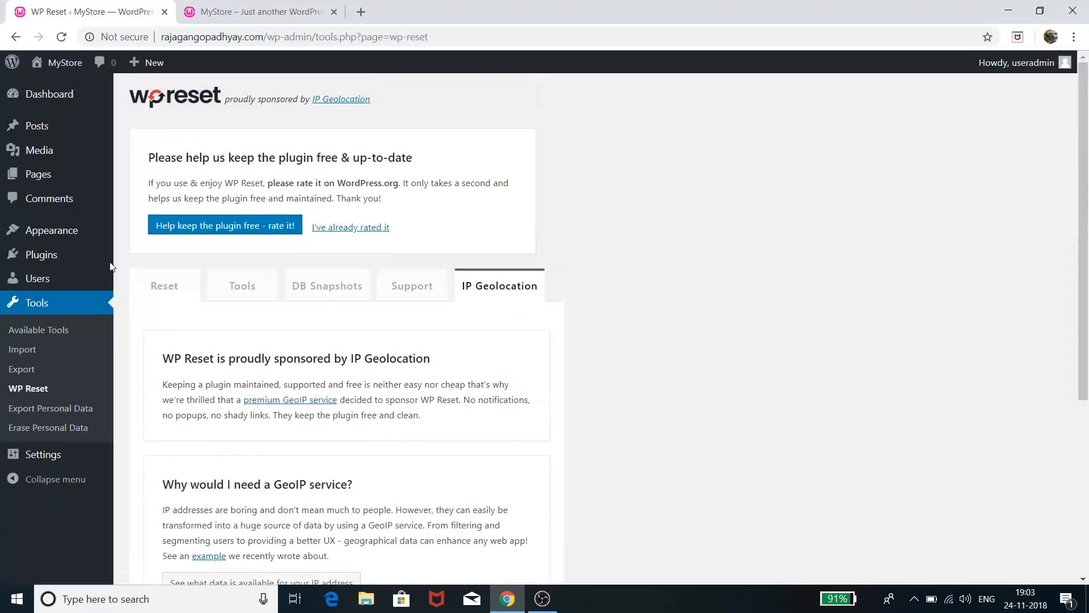
# Return to WP Reset's Reset section and skim its warnings, post-reset actions and reset confirmation area
pyautogui.click(156, 286)
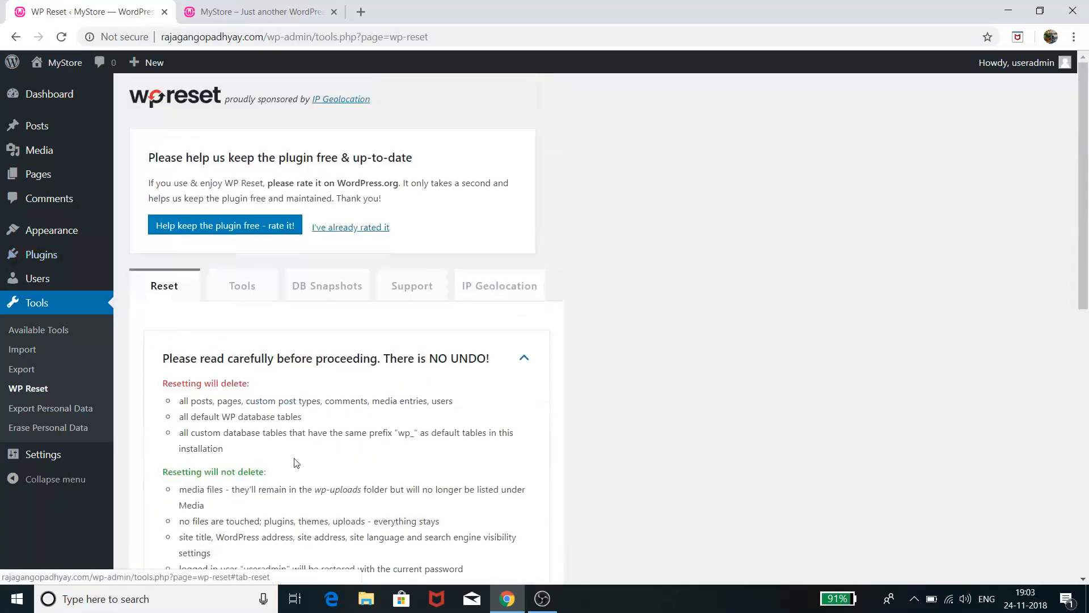
pyautogui.scroll(-4, 318, 453)
pyautogui.scroll(-5, 318, 452)
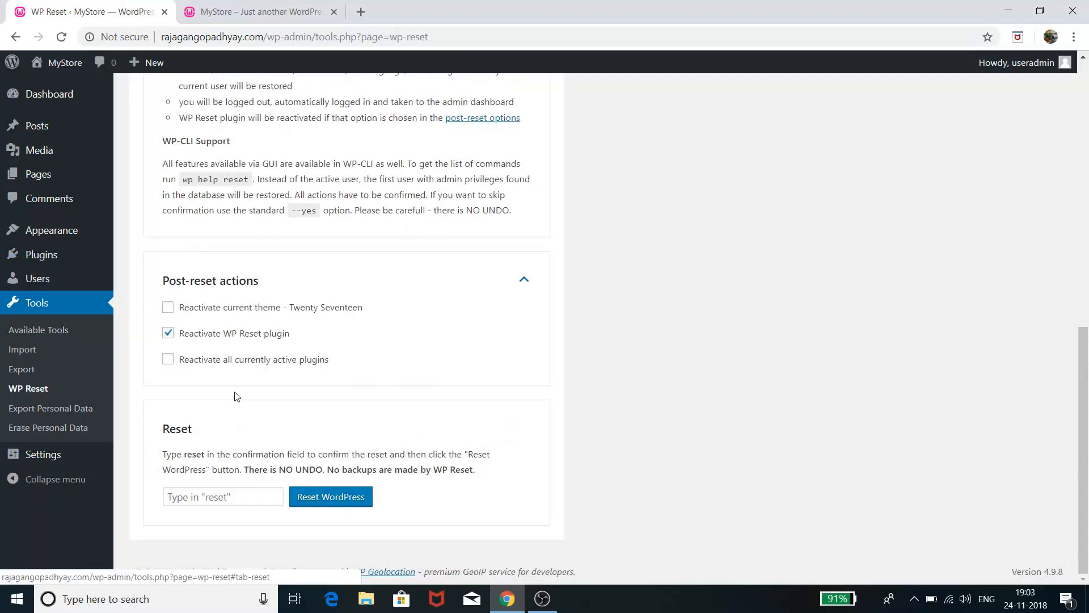
pyautogui.scroll(6, 210, 370)
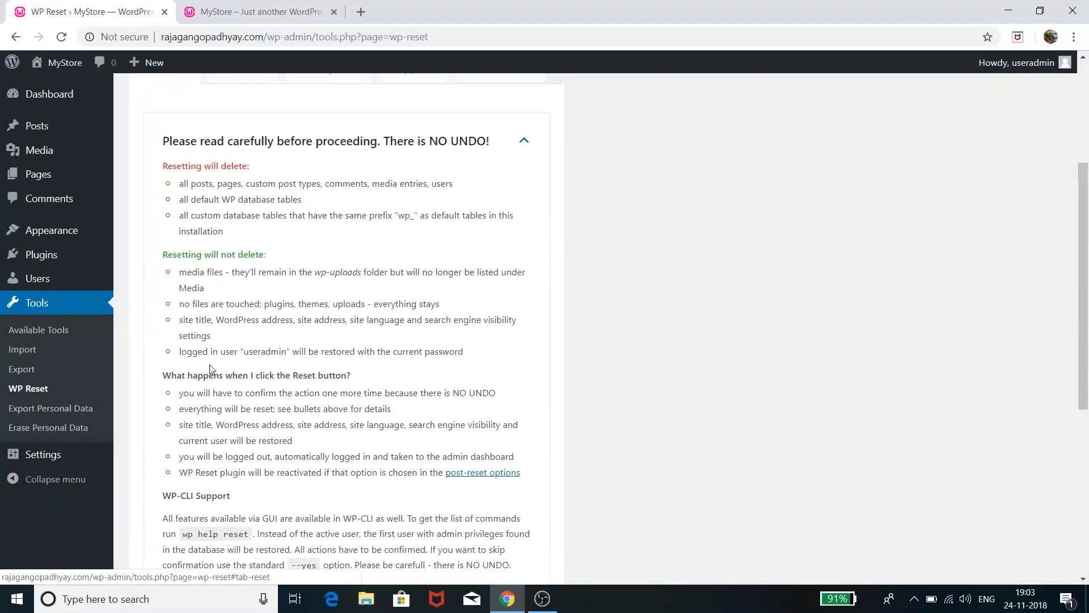
pyautogui.scroll(-6, 211, 369)
pyautogui.scroll(6, 213, 212)
pyautogui.scroll(-2, 325, 419)
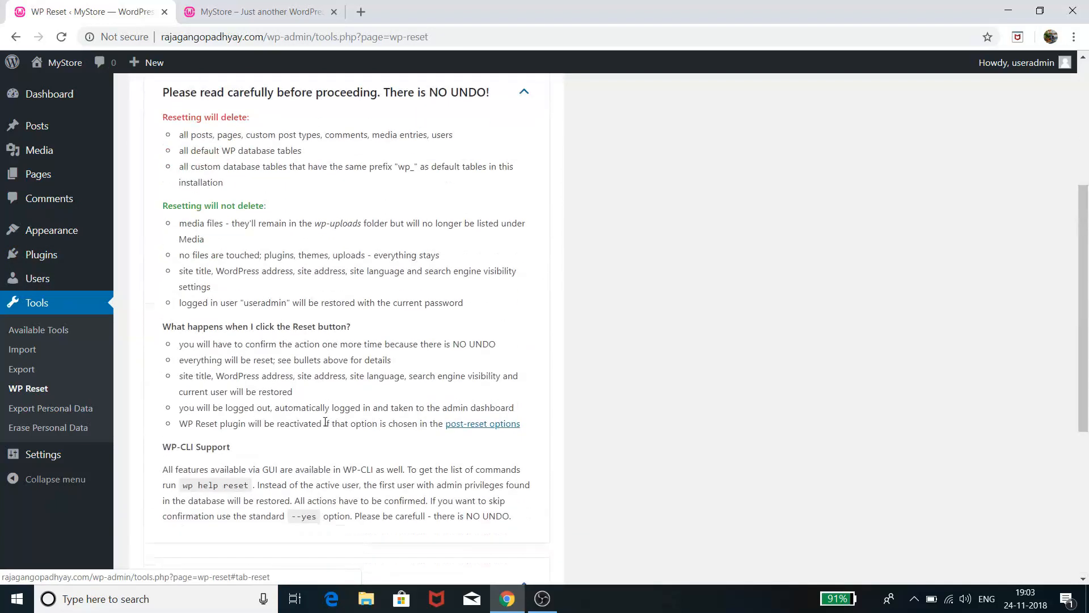
pyautogui.scroll(5, 325, 422)
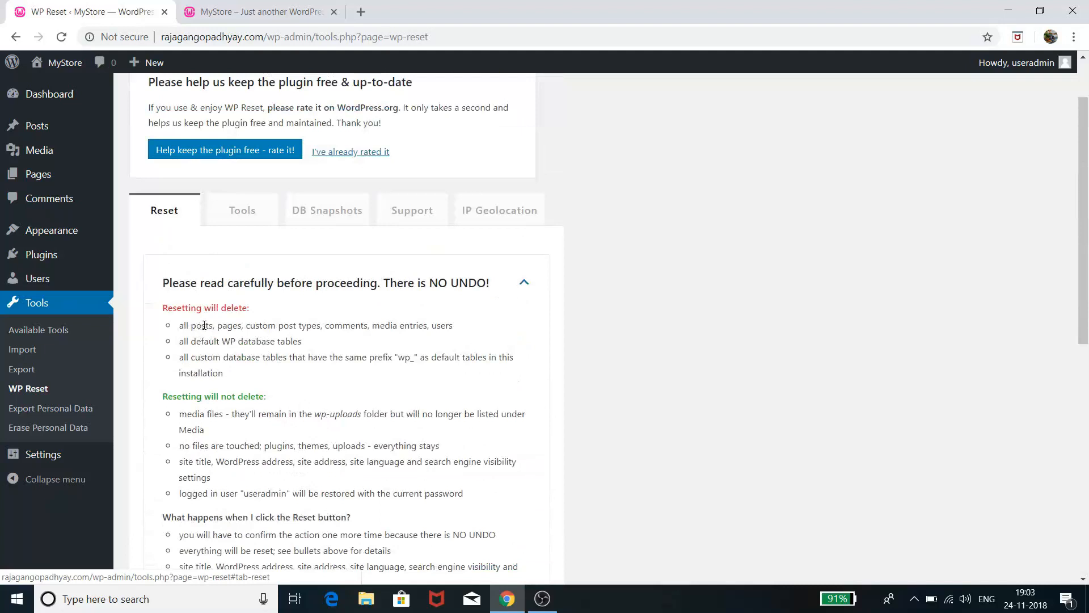
# Read the "Resetting will delete" list, covering site content, default WP database tables and custom tables with the wp_ prefix
pyautogui.moveTo(200, 326); pyautogui.dragTo(439, 326)
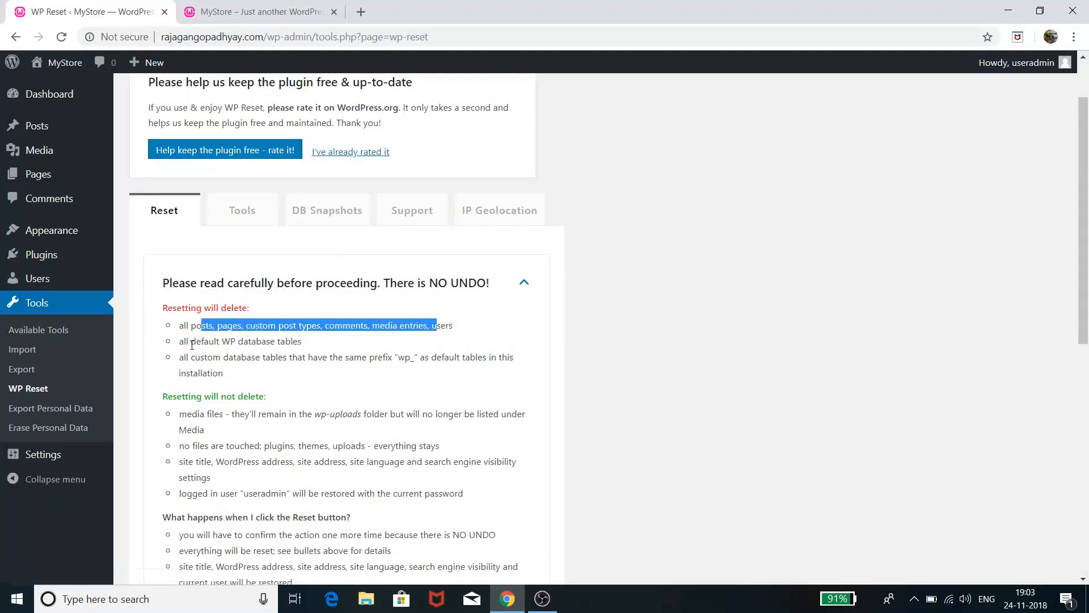
pyautogui.moveTo(190, 342); pyautogui.dragTo(306, 344)
pyautogui.click(262, 378)
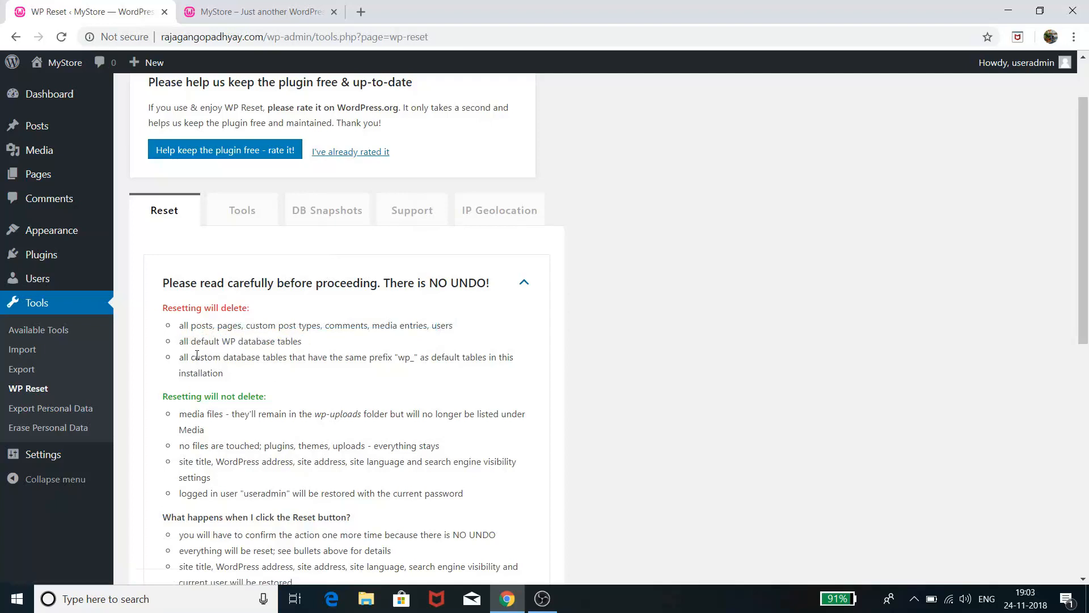
pyautogui.moveTo(197, 355); pyautogui.dragTo(281, 368)
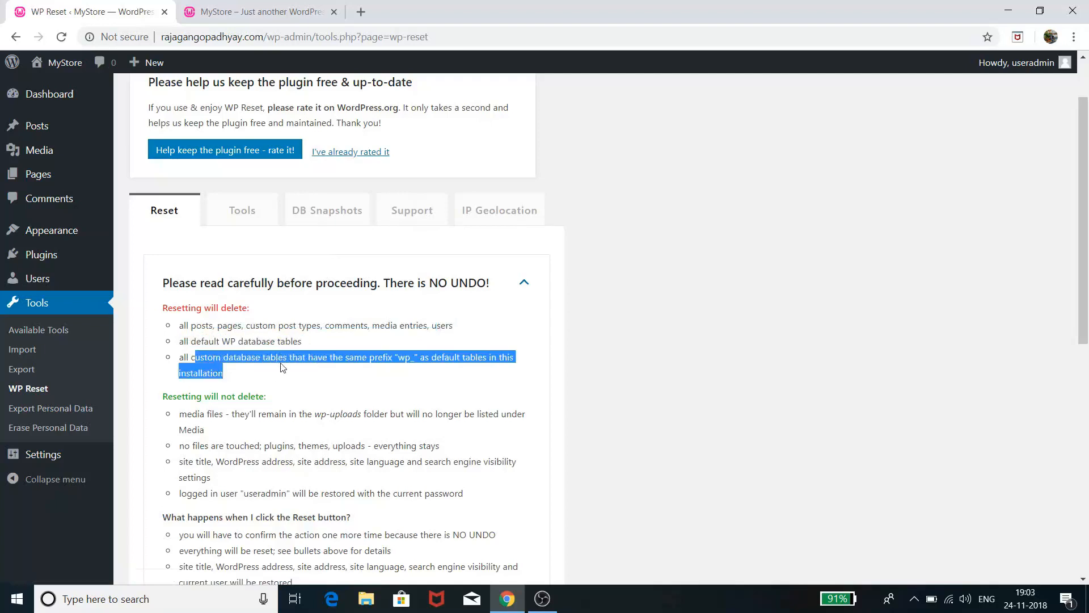
pyautogui.click(244, 368)
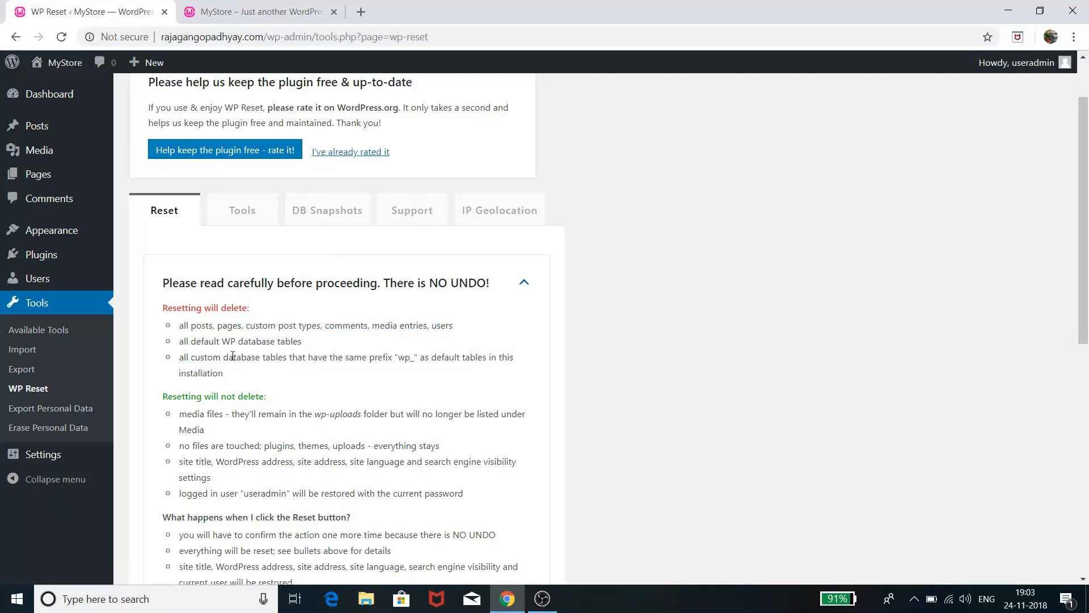
pyautogui.moveTo(232, 357); pyautogui.dragTo(486, 368)
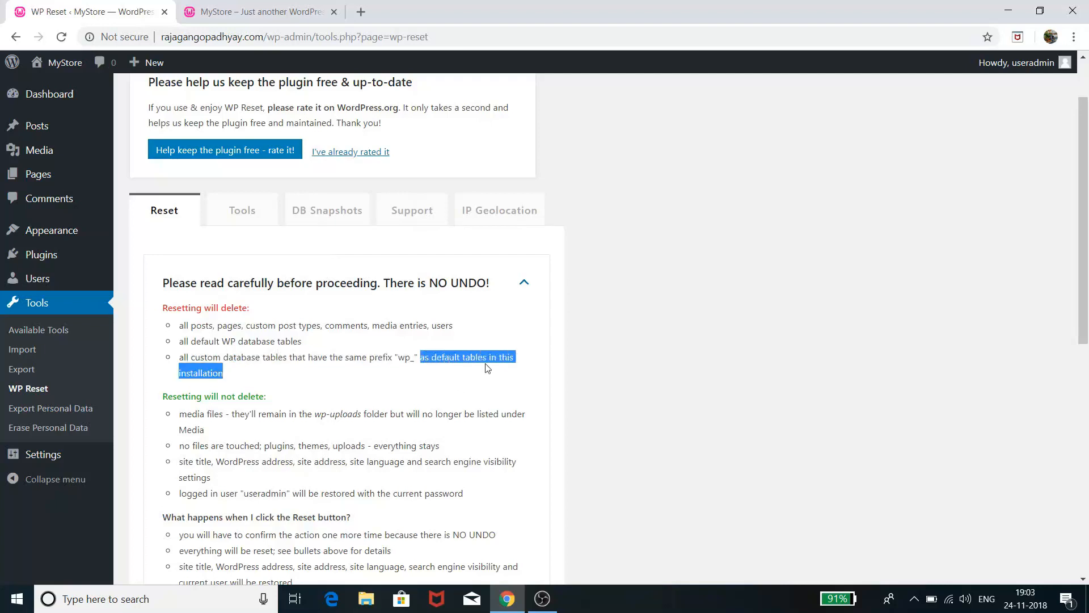
pyautogui.click(351, 397)
# Read what resetting will not delete, what happens on reset, and the available post-reset actions
pyautogui.scroll(-5, 349, 366)
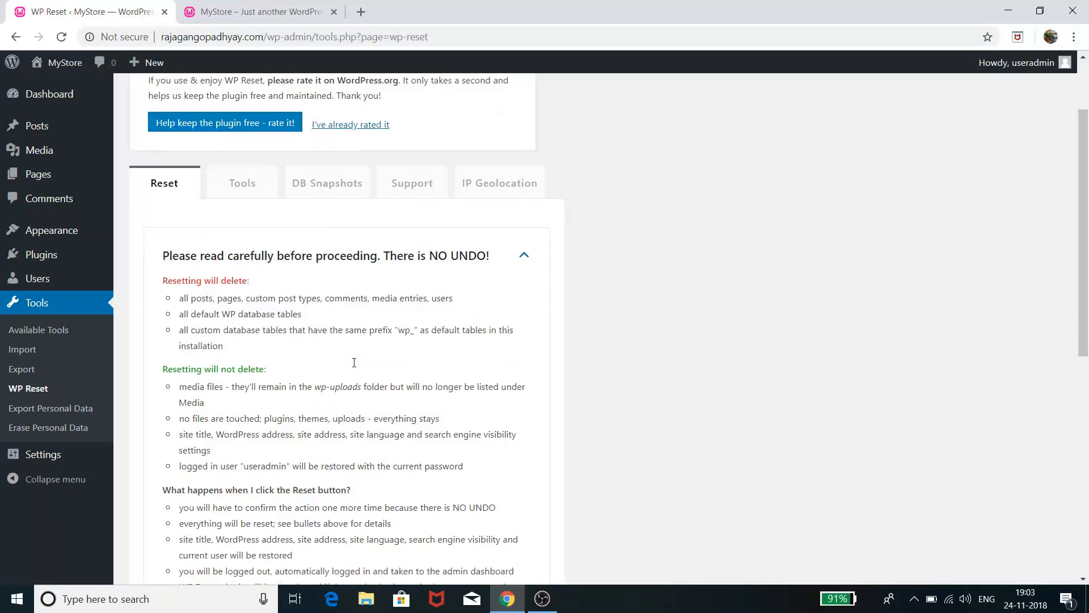
pyautogui.scroll(3, 355, 366)
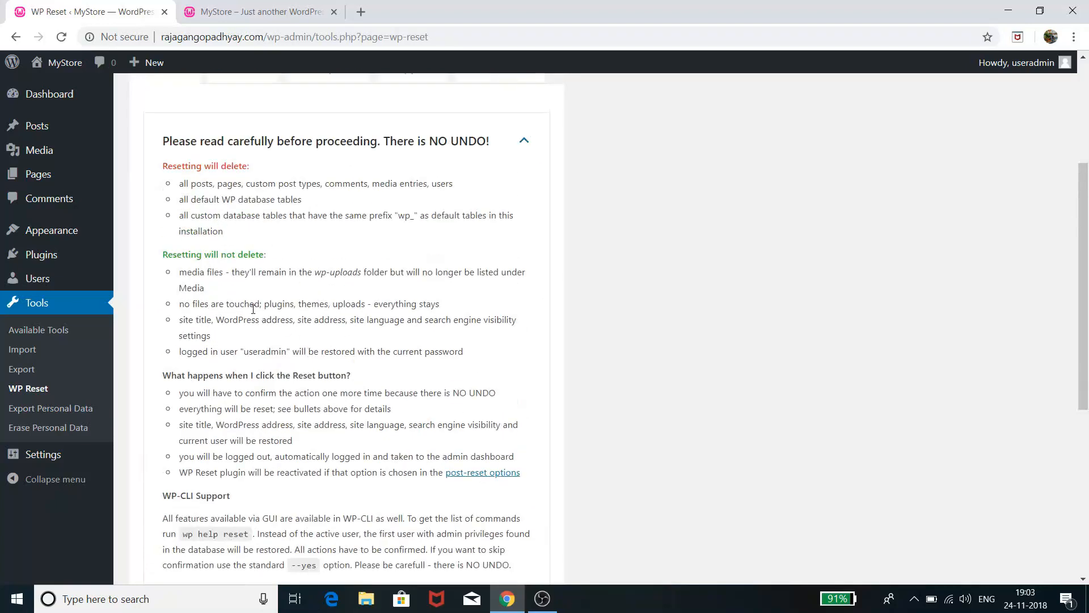
pyautogui.moveTo(196, 273); pyautogui.dragTo(272, 375)
pyautogui.click(280, 454)
pyautogui.scroll(-5, 281, 453)
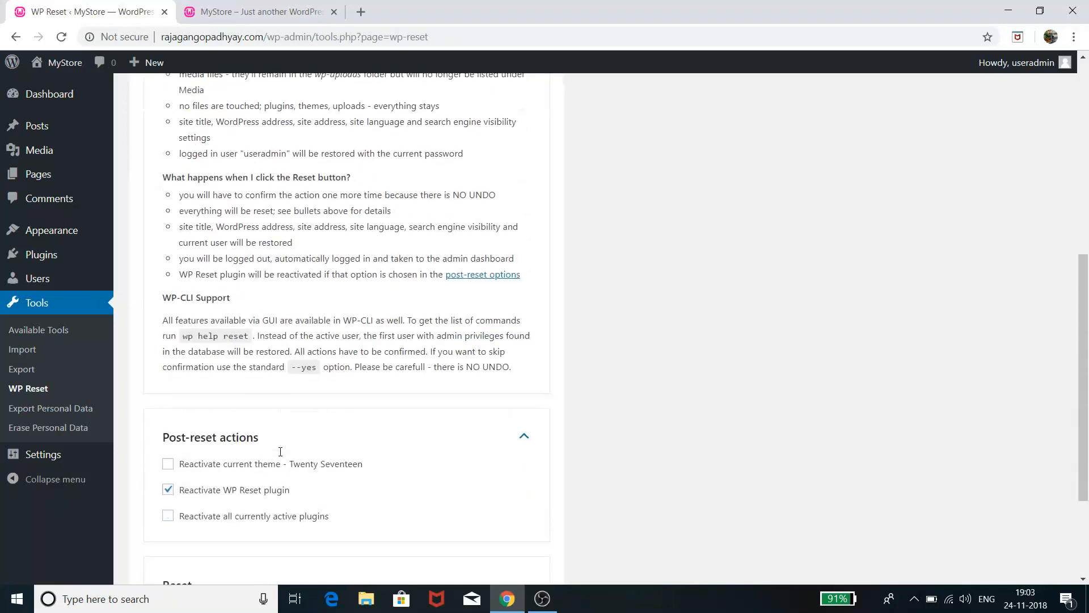
pyautogui.scroll(-2, 301, 380)
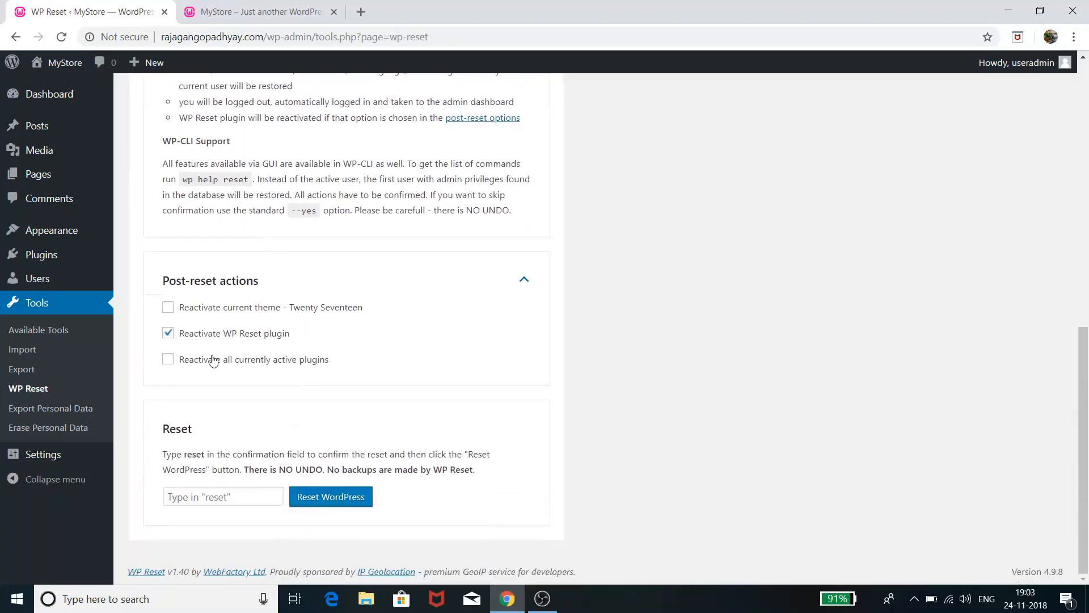
# Visit the MyStore site's front end, close the duplicate copy, and examine the home page's header, posts and sidebar
pyautogui.moveTo(63, 69)
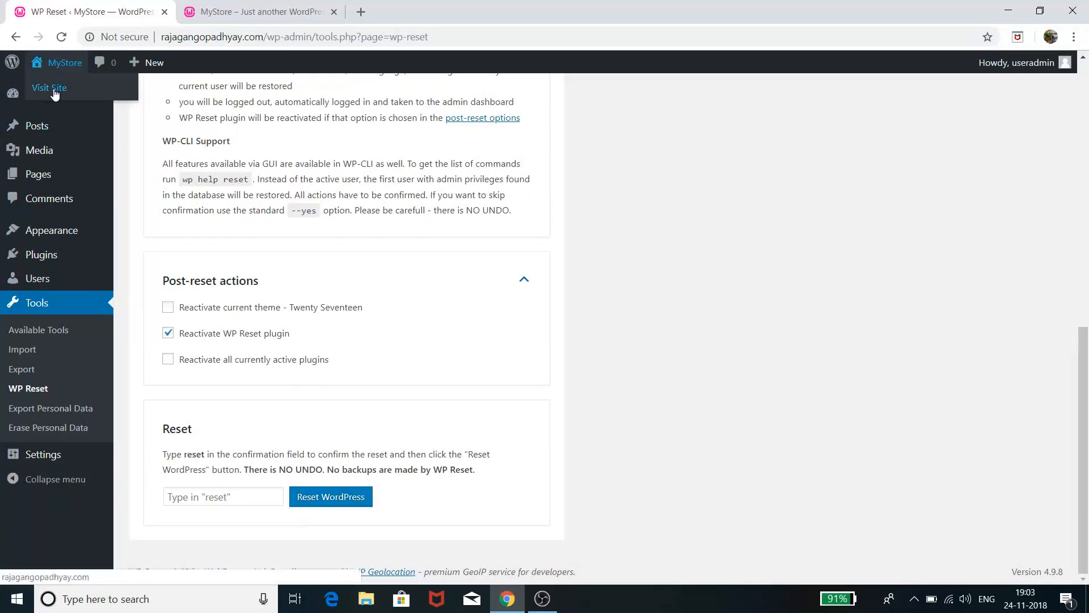
pyautogui.rightClick(55, 94)
pyautogui.click(75, 99)
pyautogui.click(499, 16)
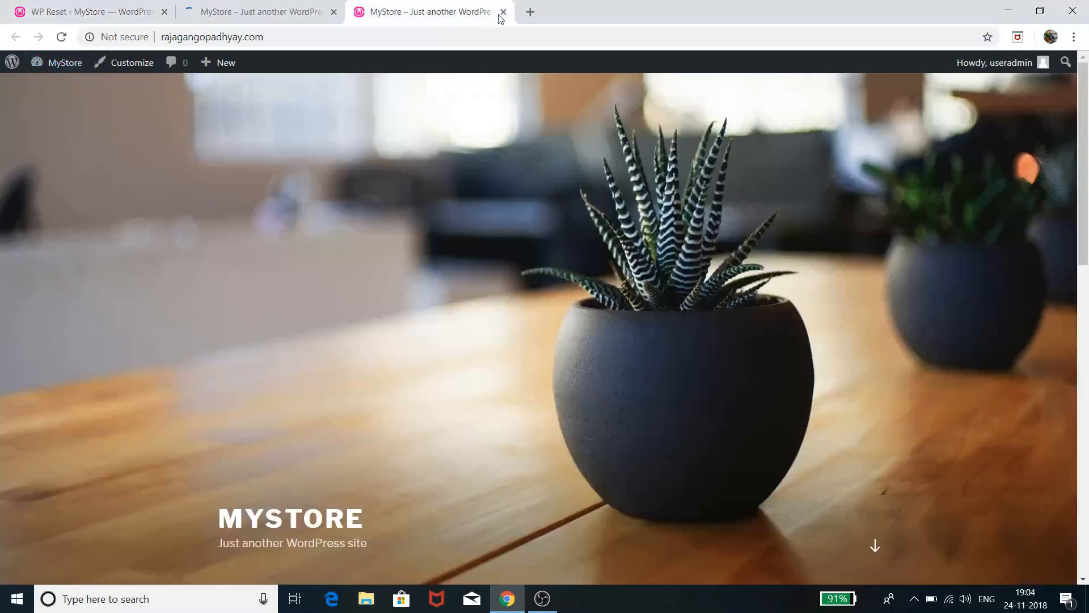
pyautogui.click(501, 14)
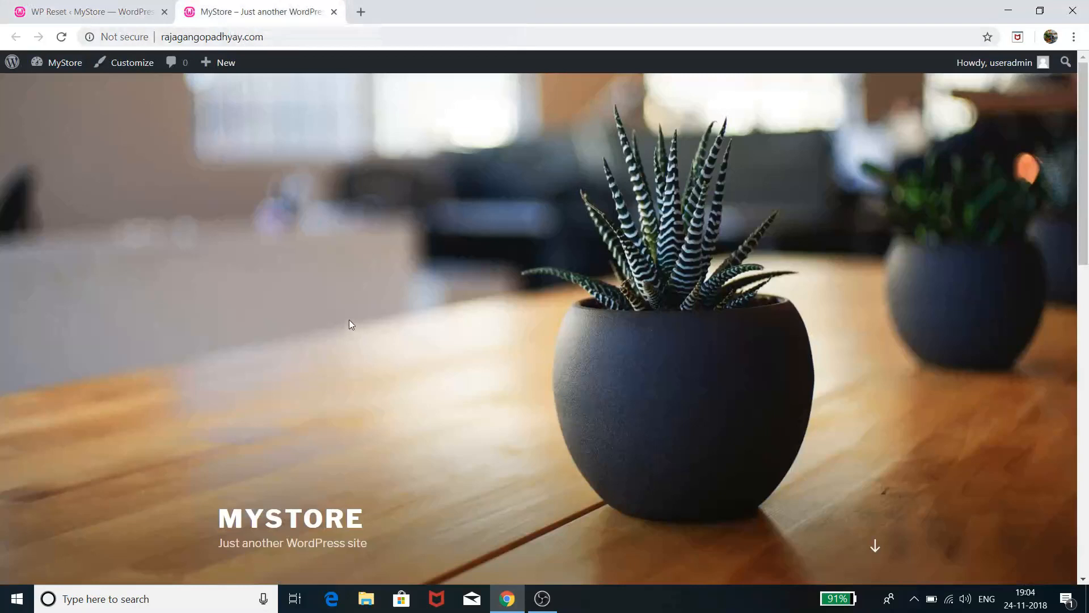
pyautogui.scroll(-8, 349, 320)
pyautogui.scroll(8, 350, 320)
pyautogui.scroll(-10, 281, 375)
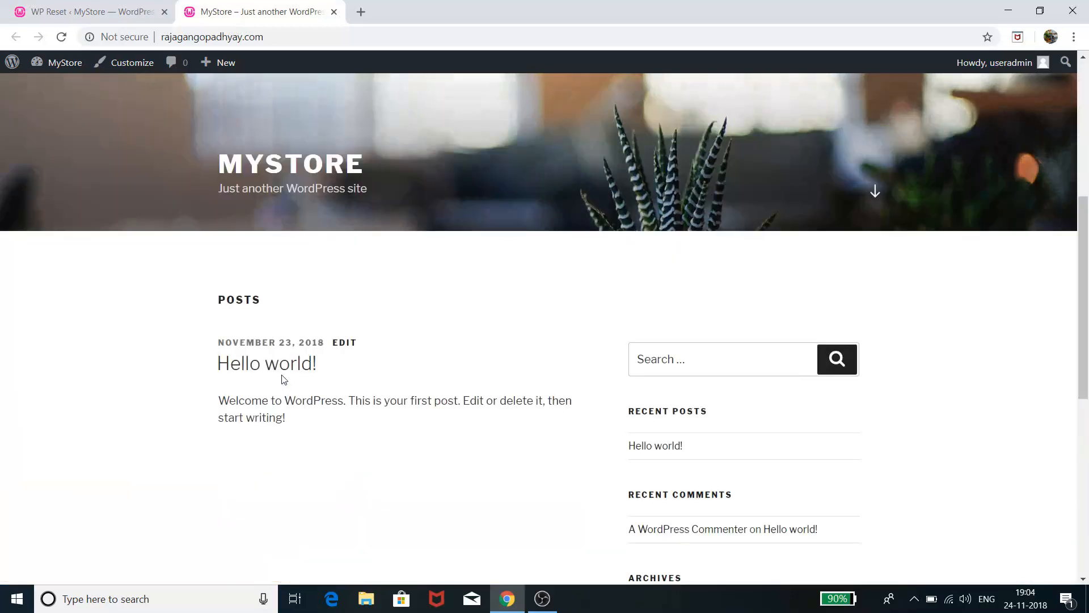
pyautogui.scroll(10, 285, 374)
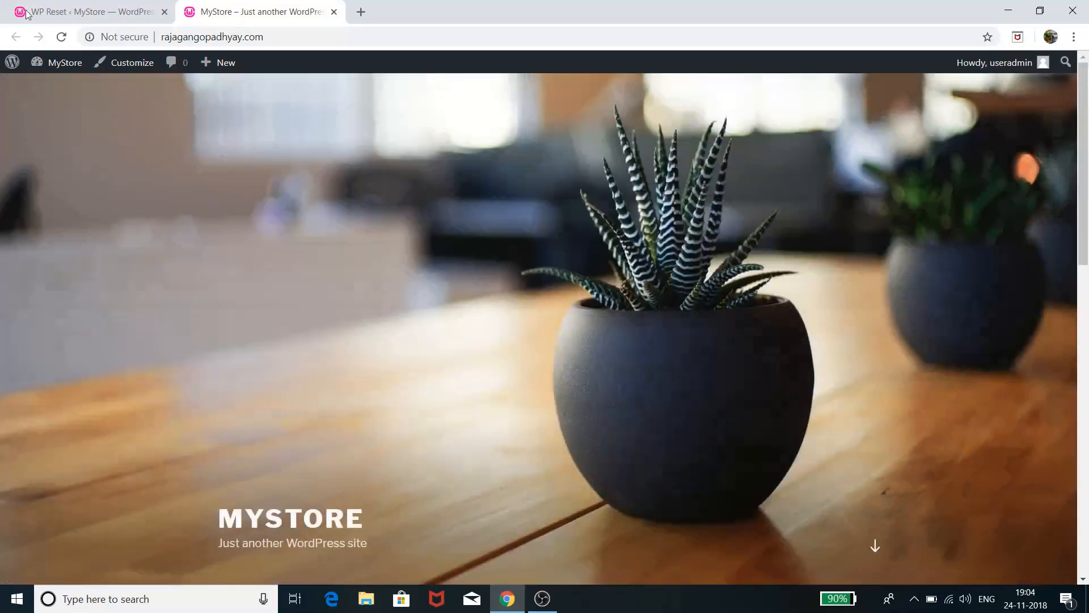
# Return to the WordPress admin and activate the Shapely theme in place of the current one
pyautogui.click(74, 17)
pyautogui.moveTo(39, 241)
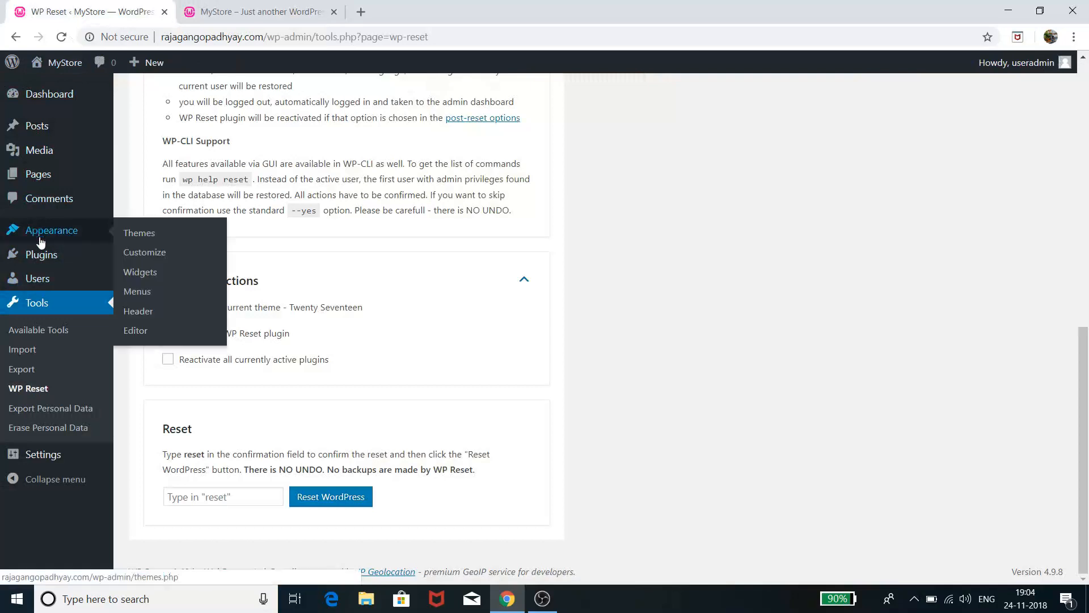
pyautogui.click(133, 237)
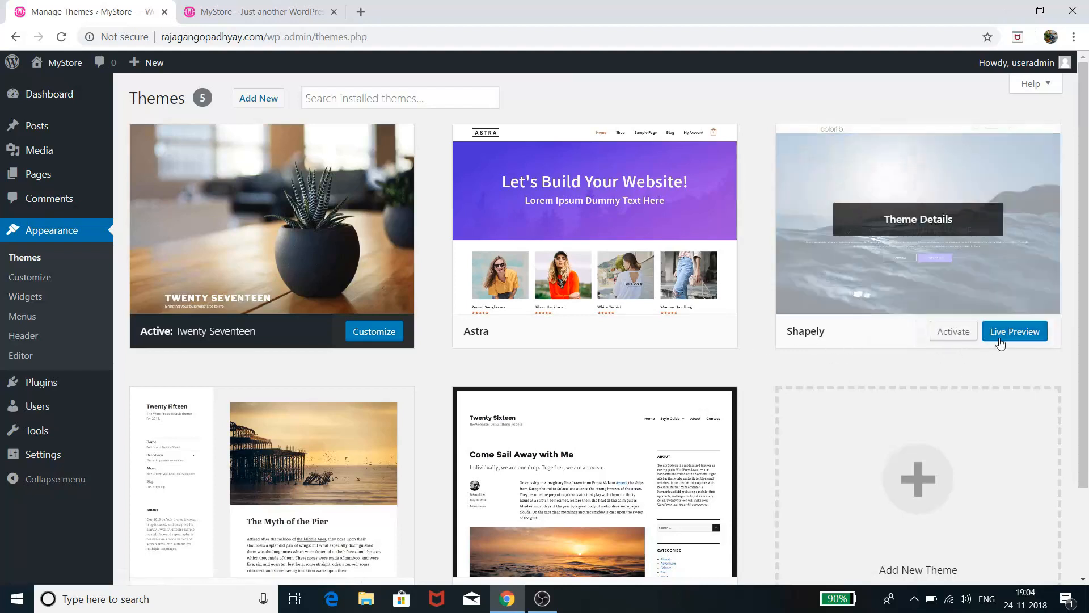
pyautogui.click(951, 333)
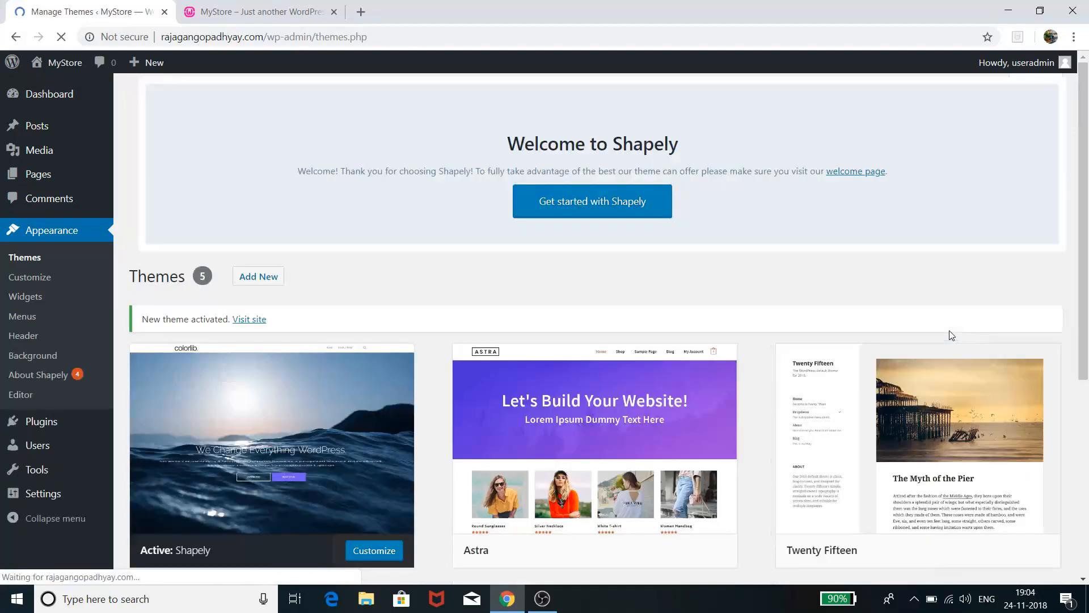
# Open Shapely's welcome page, review its recommended actions, and import the theme's demo content
pyautogui.click(637, 253)
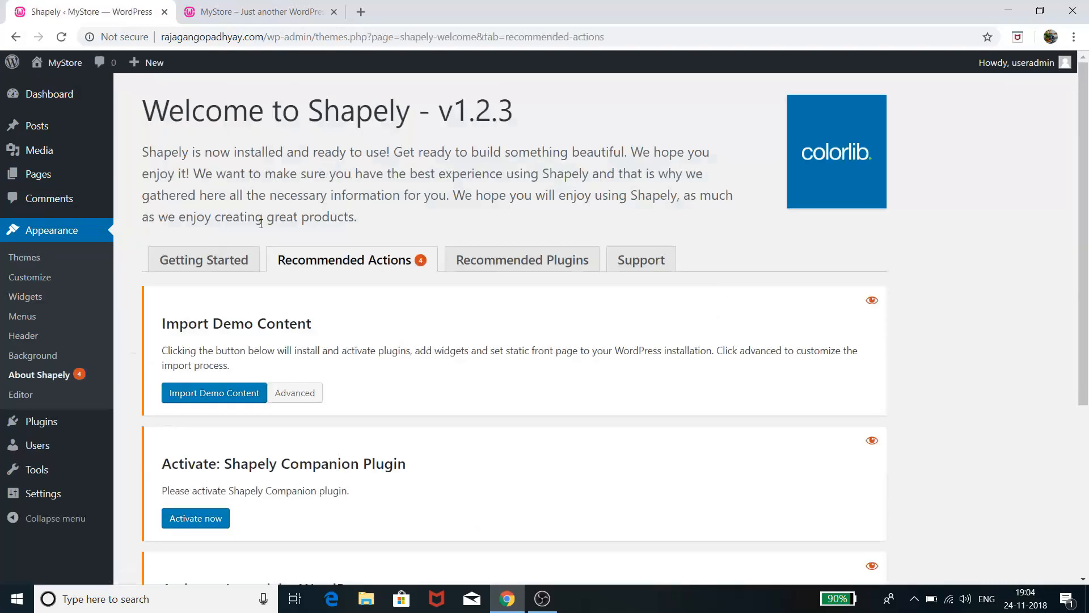
pyautogui.scroll(-2, 363, 369)
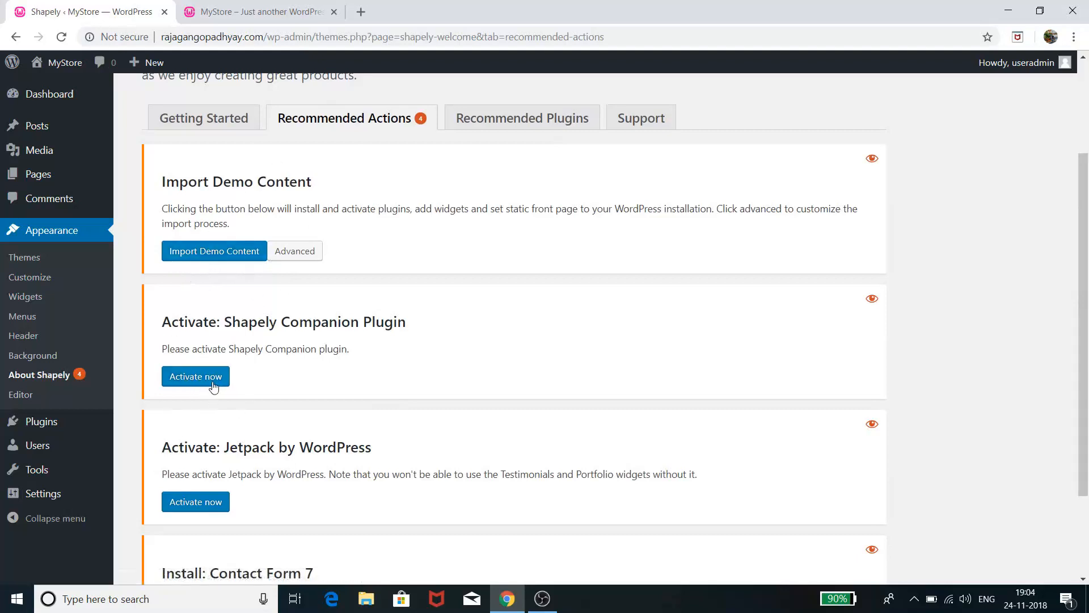
pyautogui.scroll(-2, 227, 398)
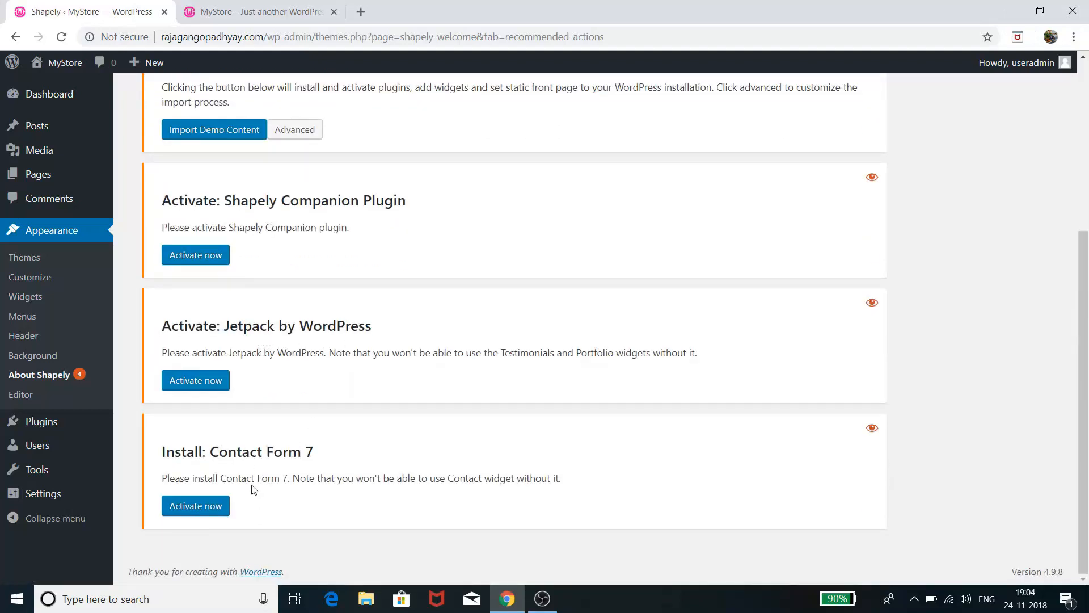
pyautogui.scroll(4, 256, 390)
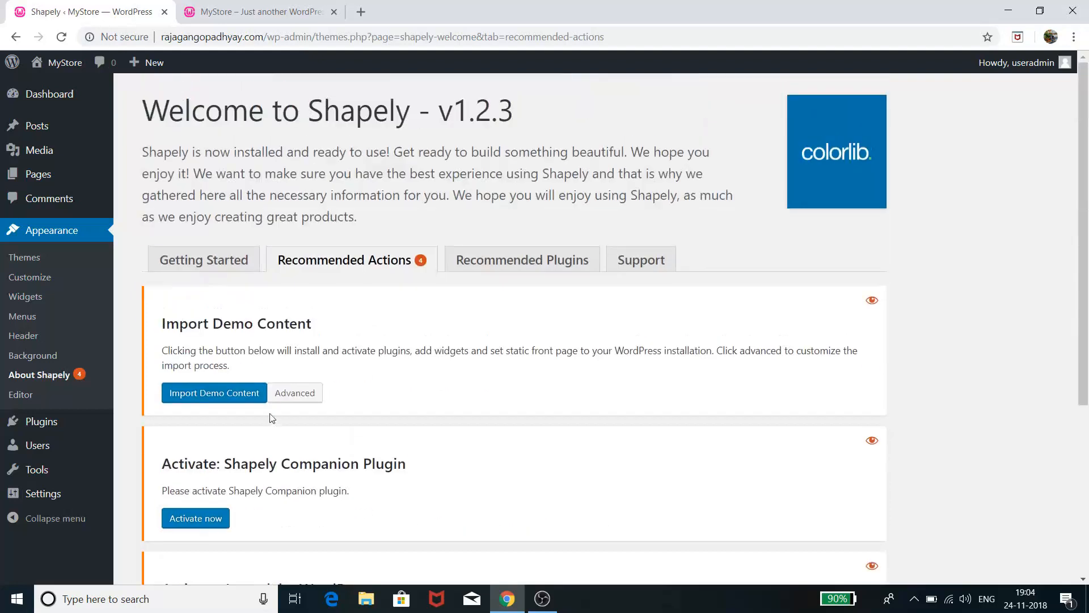
pyautogui.click(238, 392)
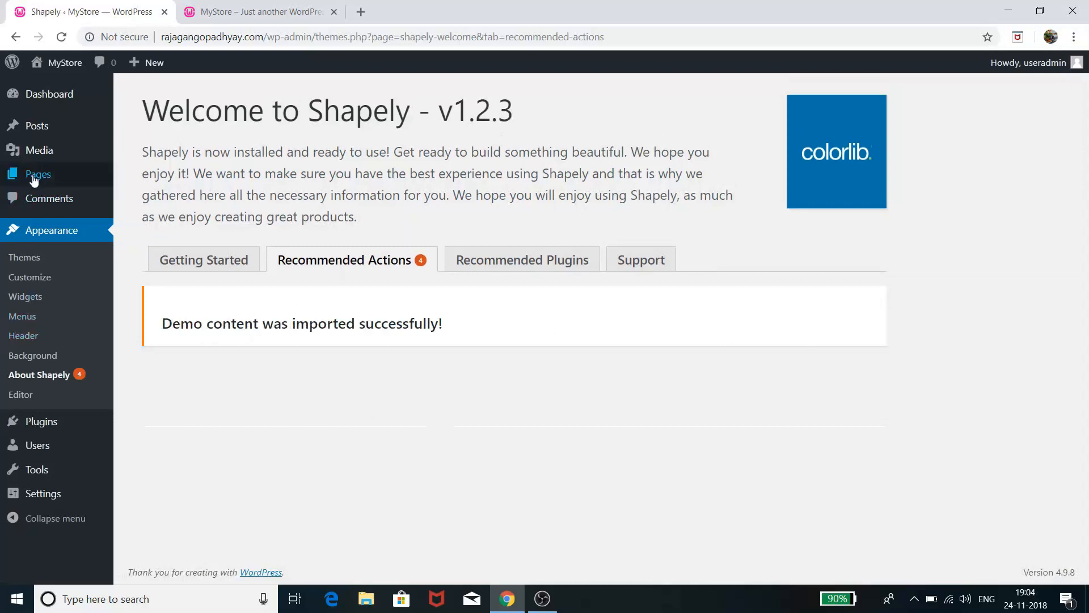
# Open the list of all pages and look over its entries
pyautogui.moveTo(44, 177)
pyautogui.click(138, 180)
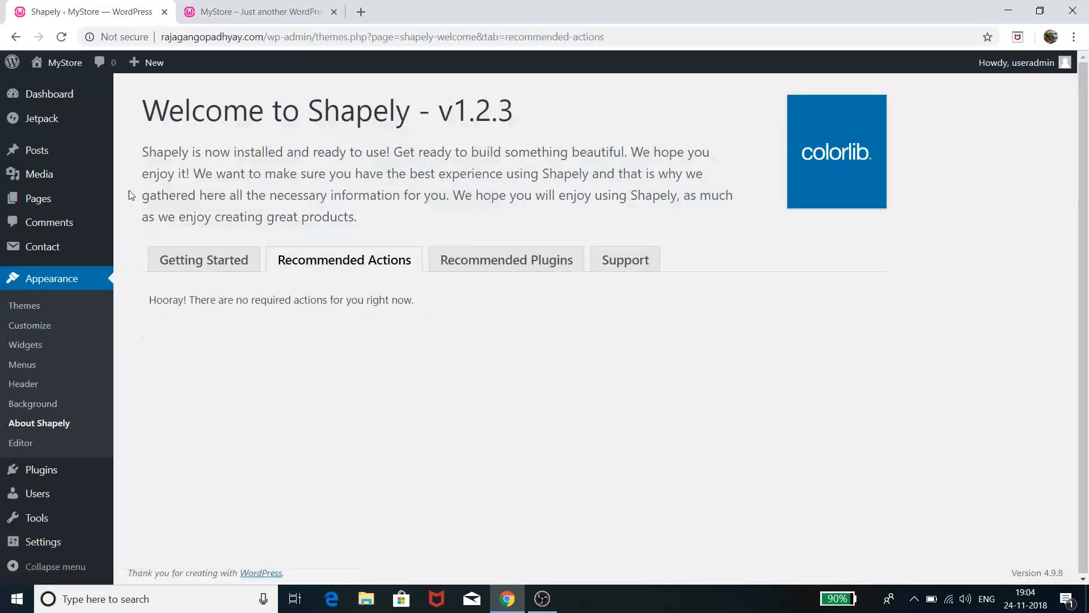
pyautogui.moveTo(74, 198)
pyautogui.click(149, 208)
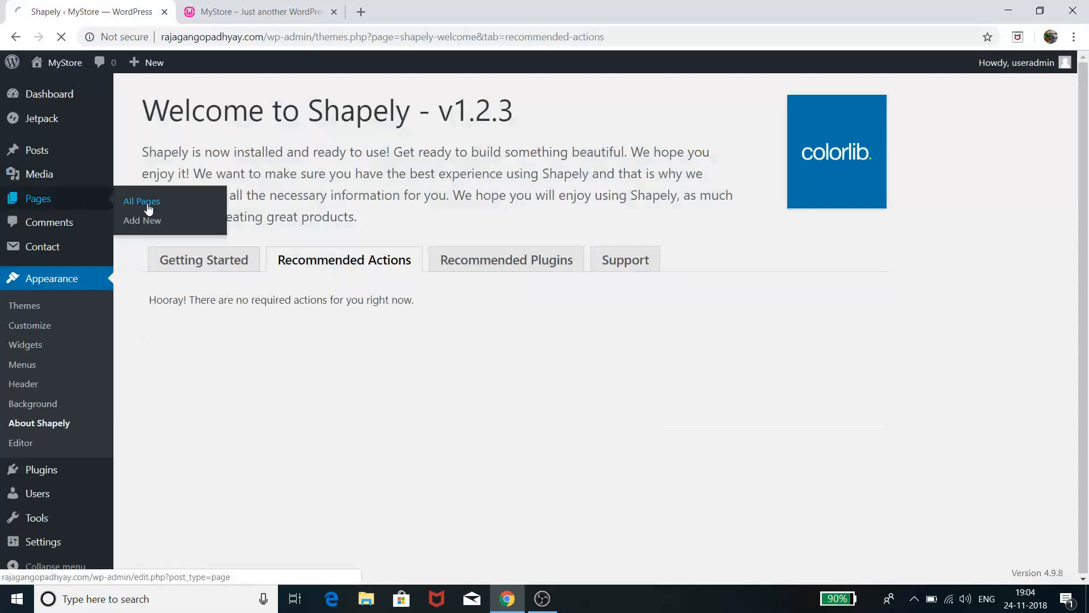
pyautogui.scroll(-1, 429, 334)
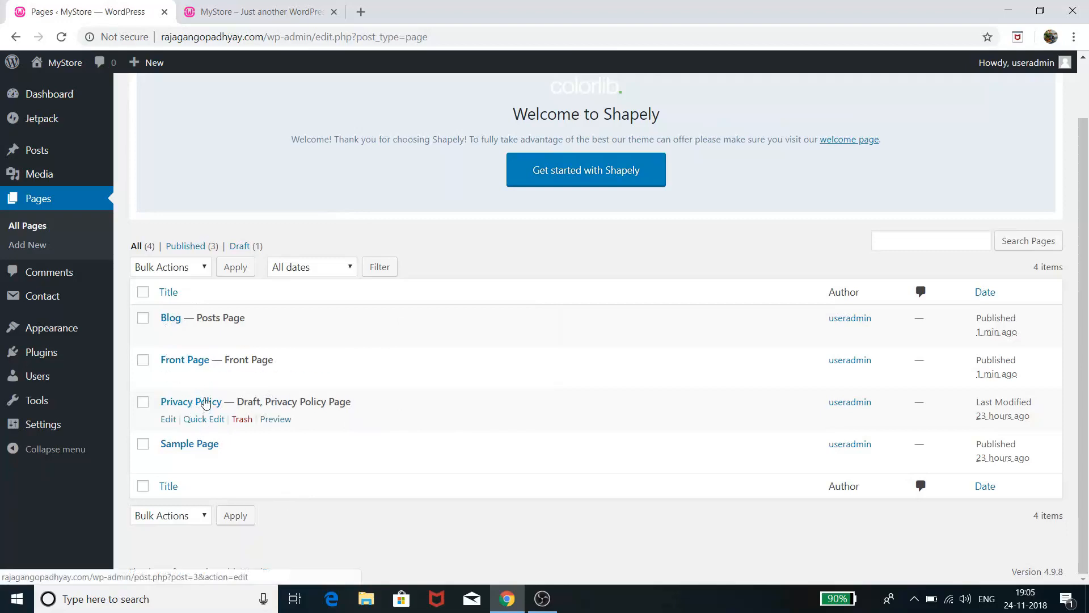
# Preview the Privacy Policy draft in a separate browser tab and skim the whole page down to its footer
pyautogui.rightClick(277, 421)
pyautogui.click(308, 433)
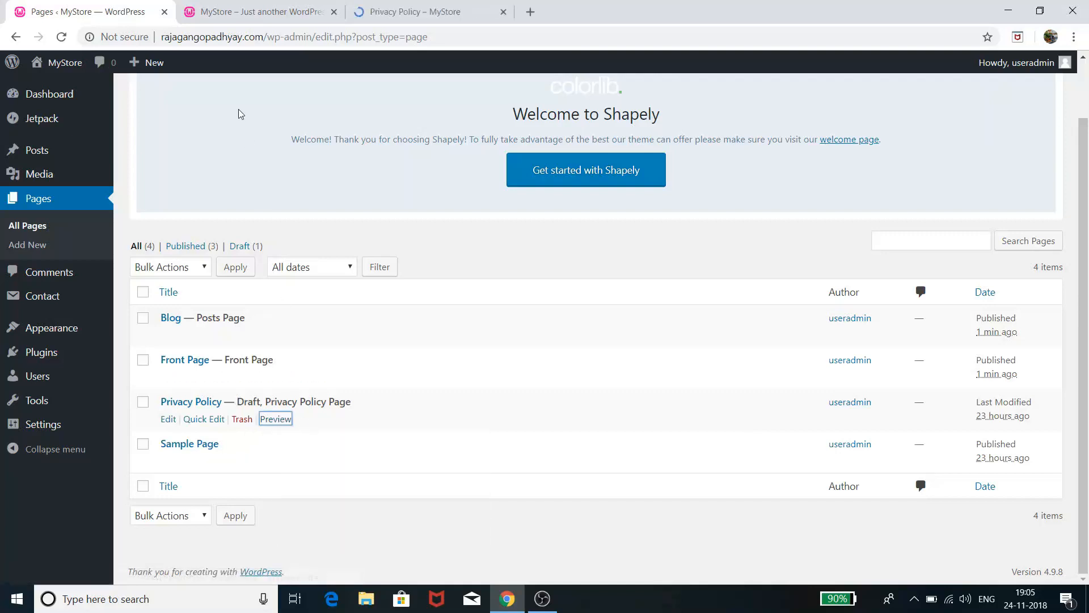
pyautogui.click(377, 13)
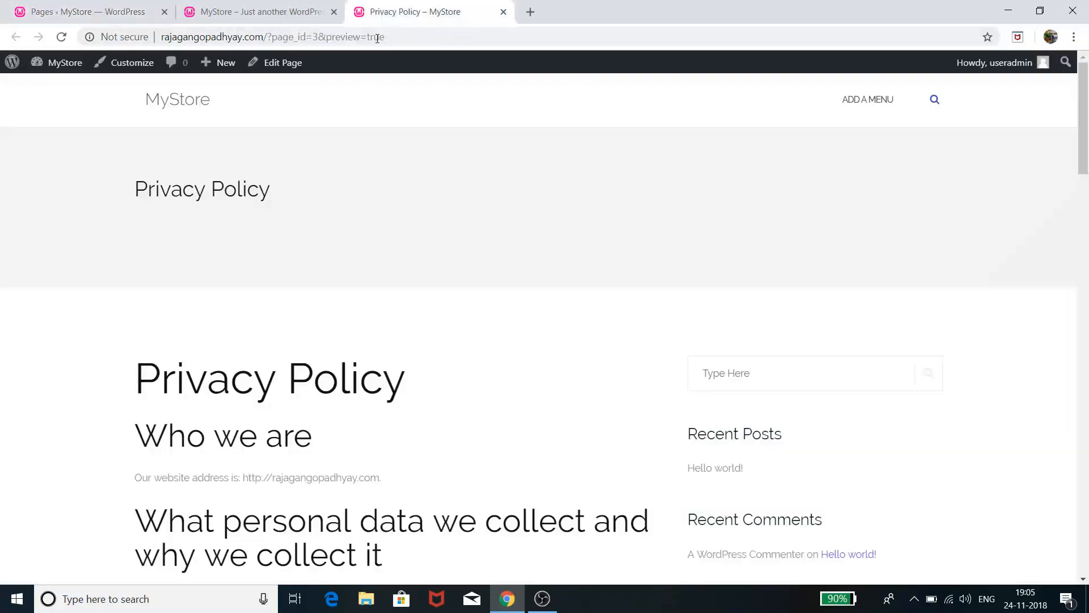
pyautogui.scroll(-5, 349, 296)
pyautogui.scroll(-5, 352, 297)
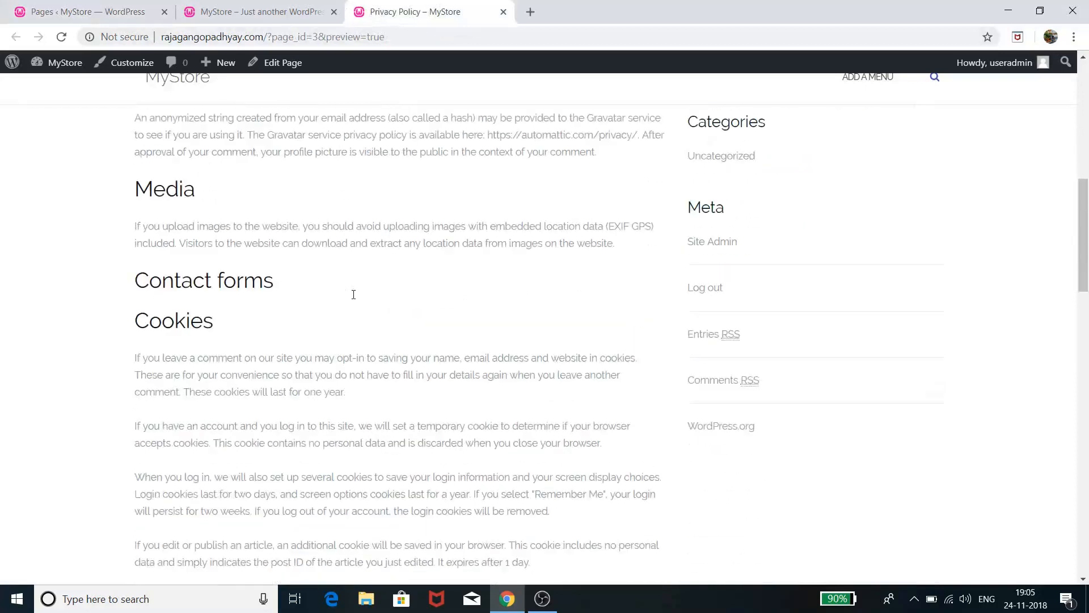
pyautogui.scroll(-5, 353, 296)
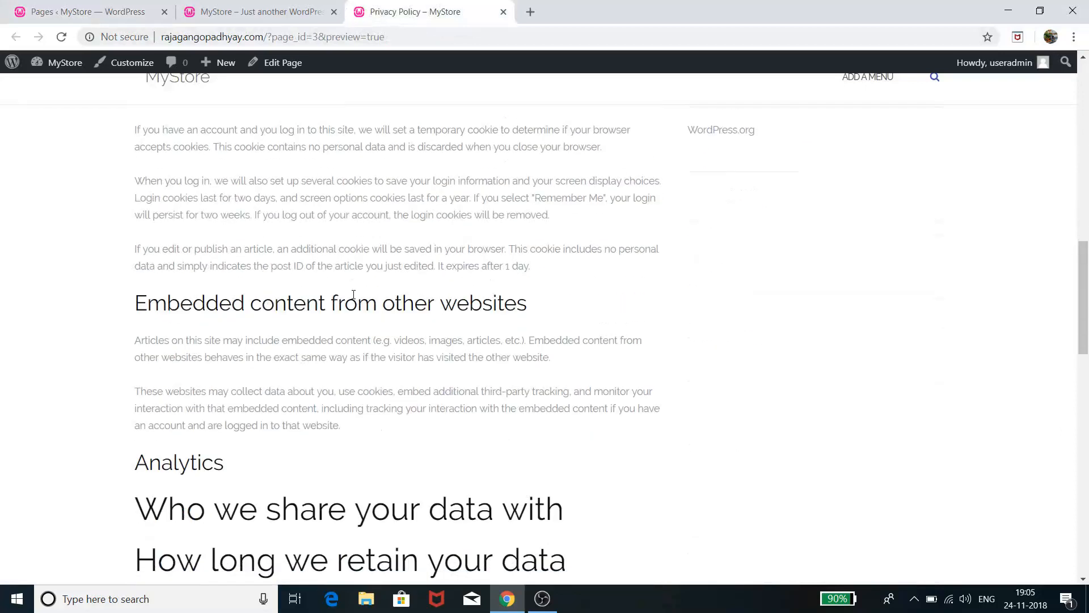
pyautogui.scroll(-5, 354, 295)
pyautogui.scroll(-5, 353, 295)
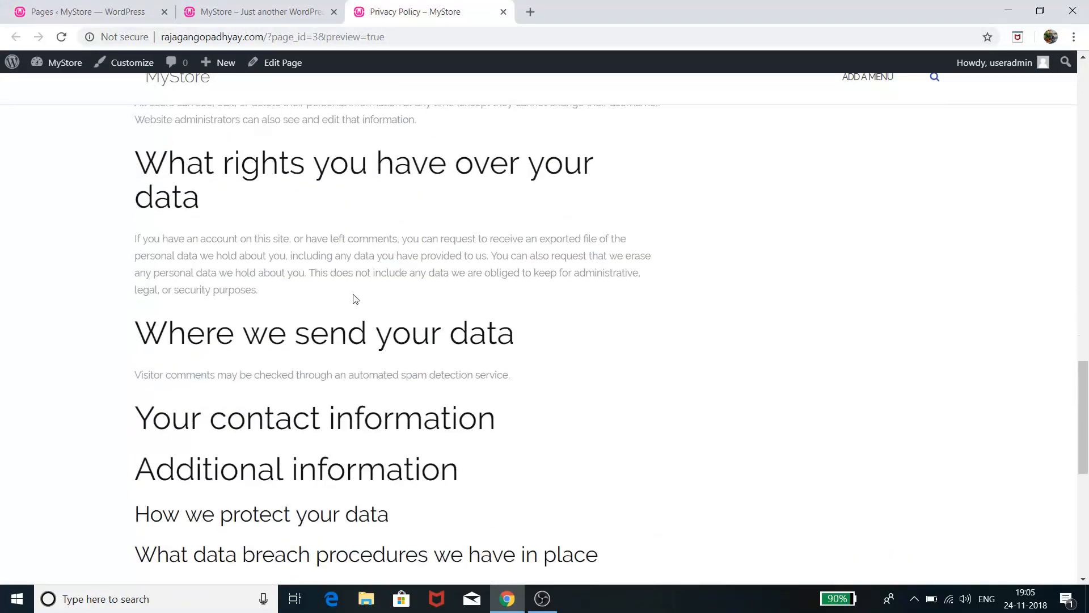
pyautogui.scroll(-6, 354, 294)
pyautogui.scroll(-3, 356, 296)
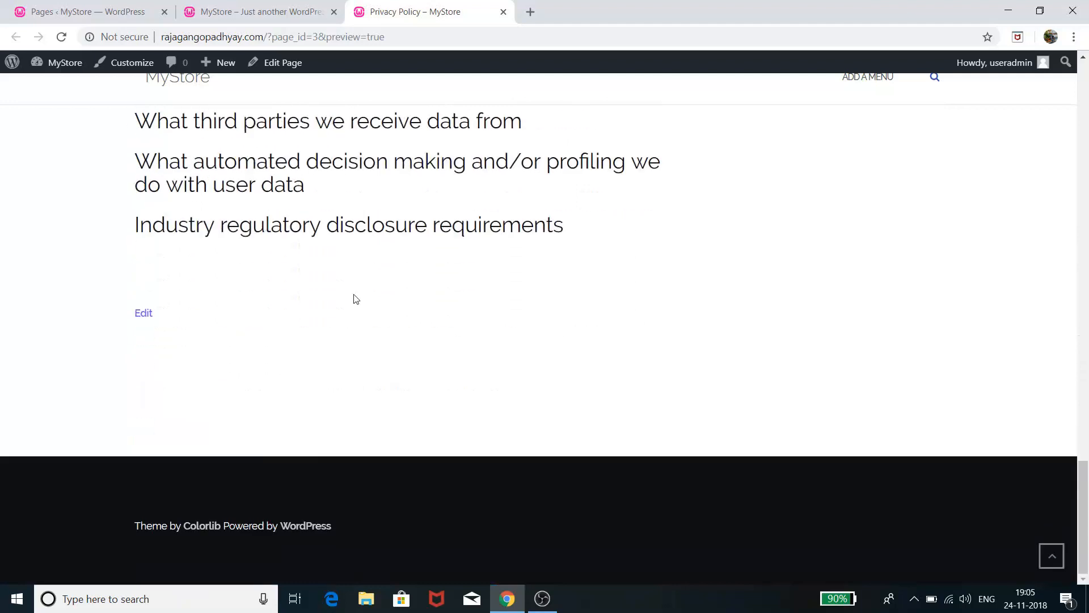
pyautogui.scroll(20, 356, 297)
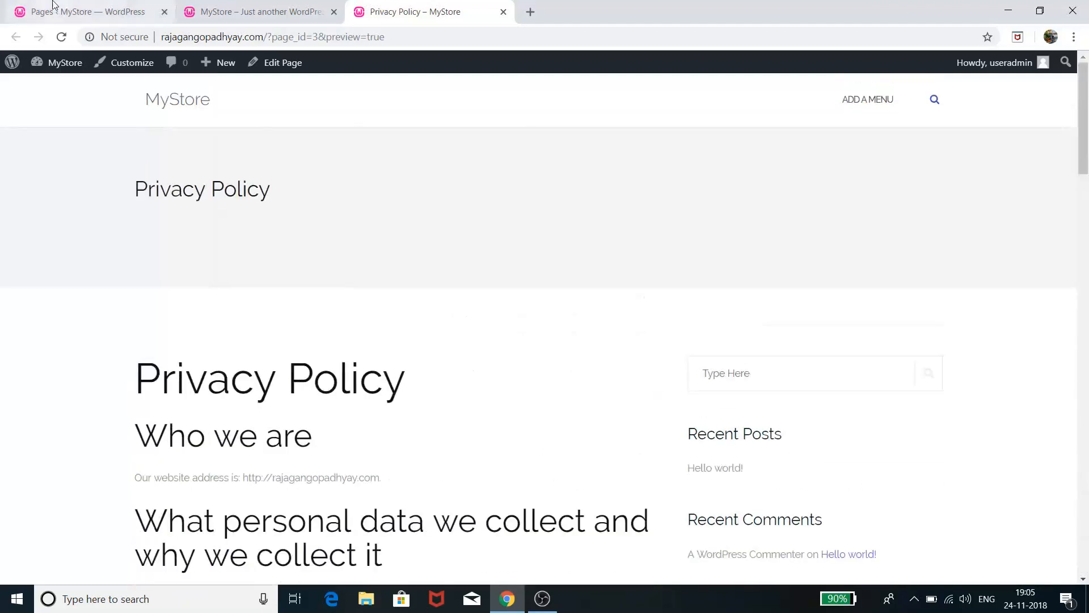
# Go back to the admin area and view the list of all posts
pyautogui.click(100, 10)
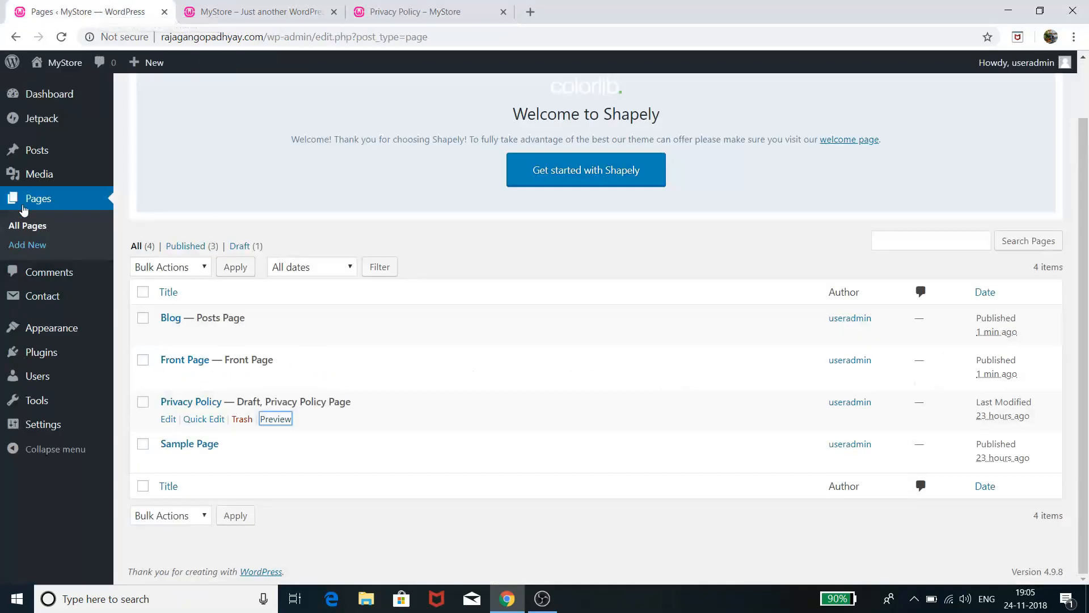
pyautogui.moveTo(34, 151)
pyautogui.click(139, 153)
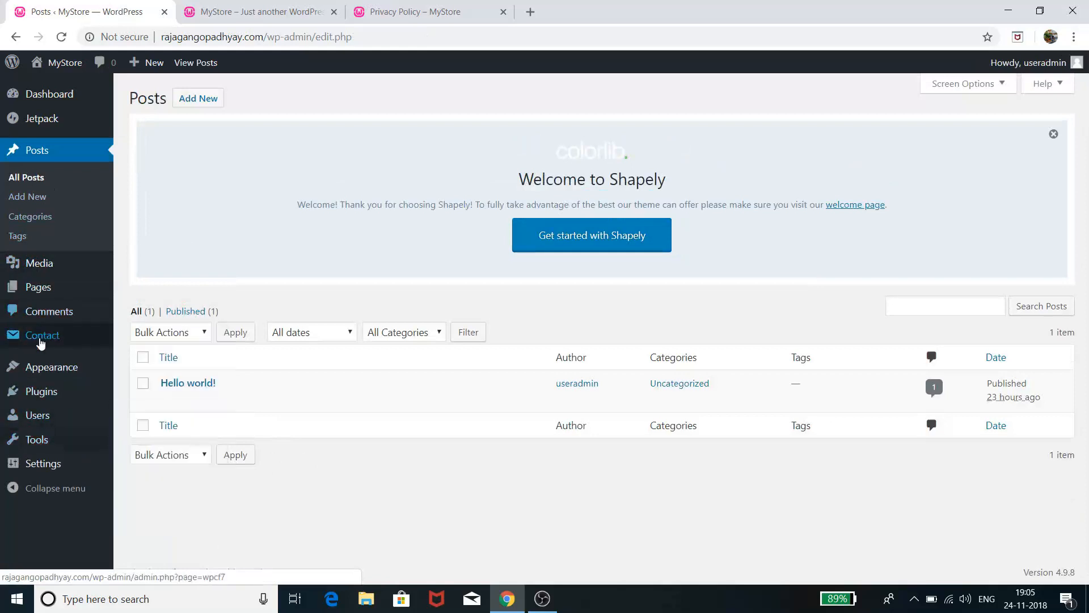
# Reload the MyStore front end and examine the Shapely home page from the hero banner to the footer
pyautogui.click(245, 12)
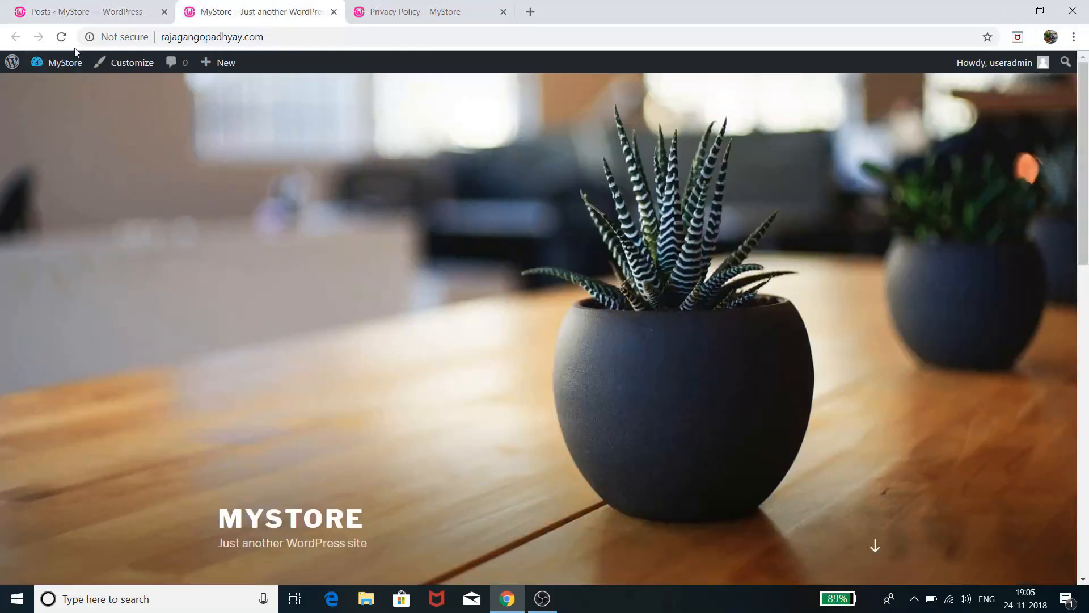
pyautogui.click(61, 37)
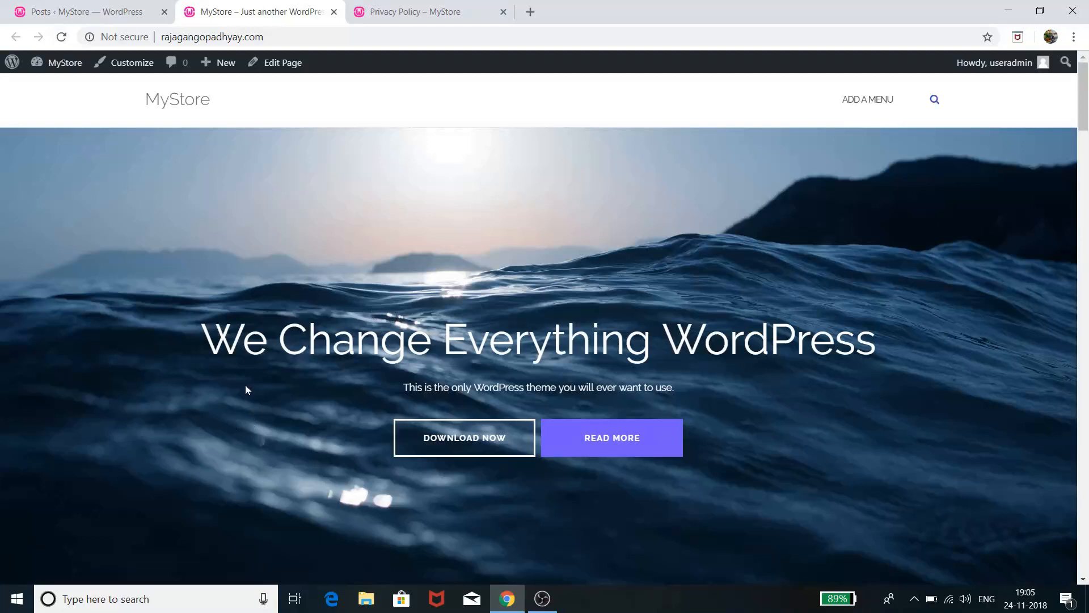
pyautogui.scroll(-8, 247, 390)
pyautogui.scroll(8, 246, 390)
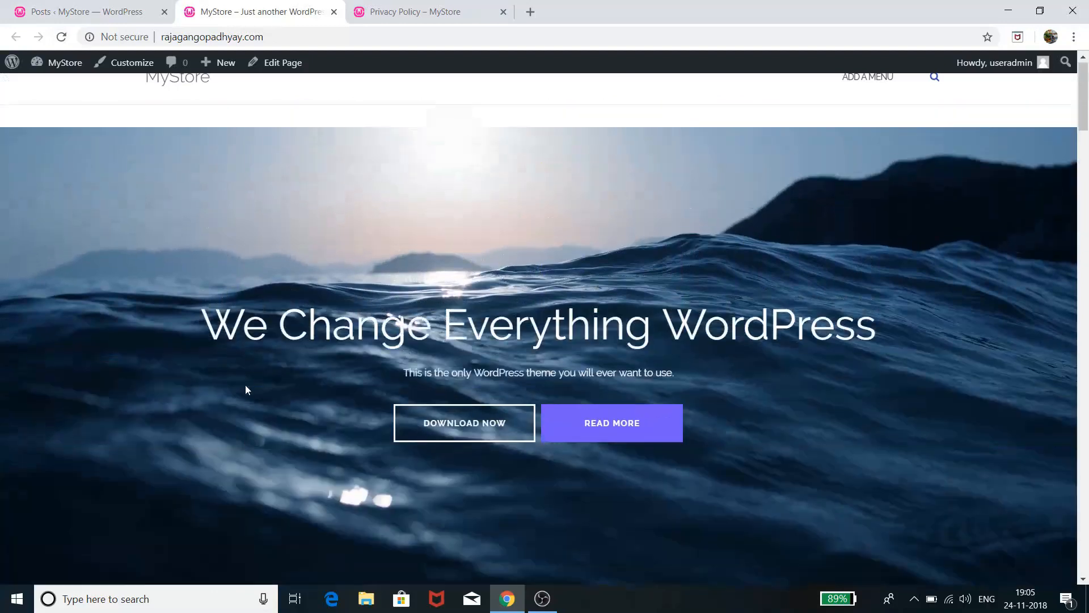
pyautogui.scroll(-8, 246, 384)
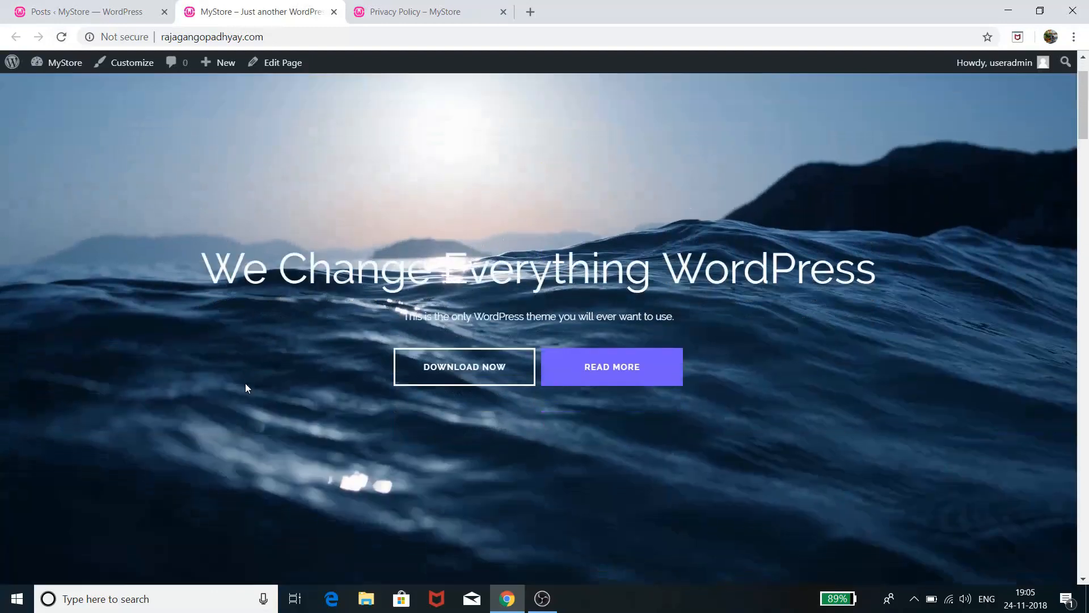
pyautogui.scroll(-15, 245, 383)
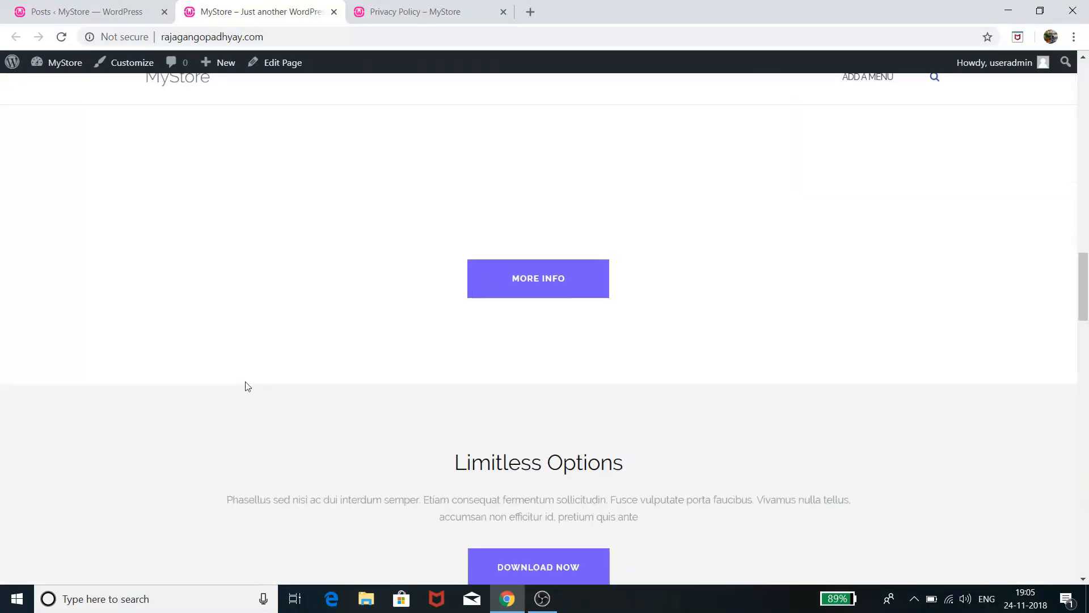
pyautogui.scroll(-12, 246, 384)
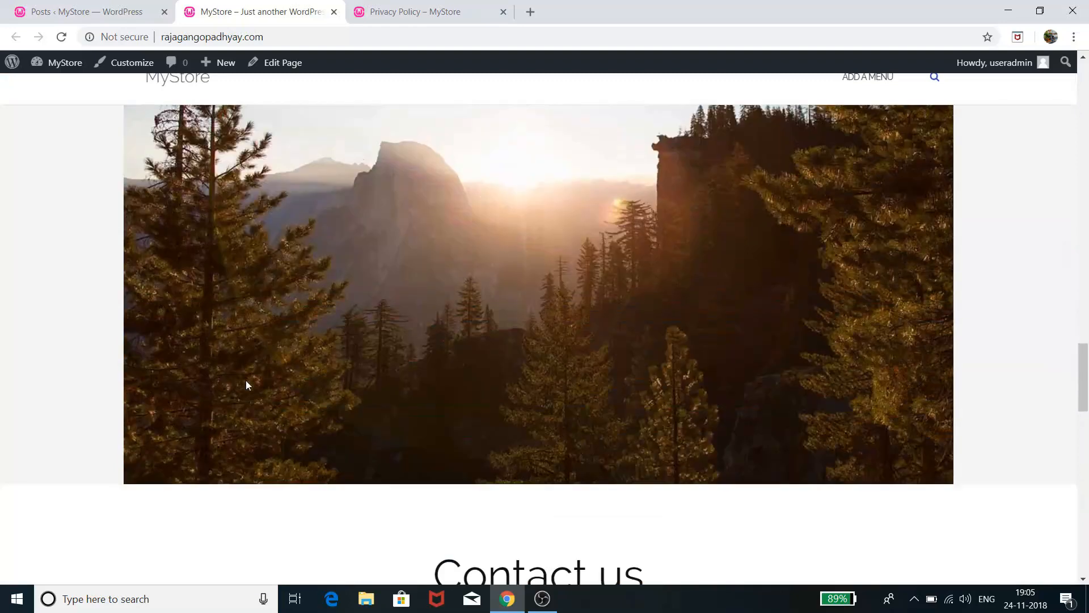
pyautogui.scroll(-5, 247, 383)
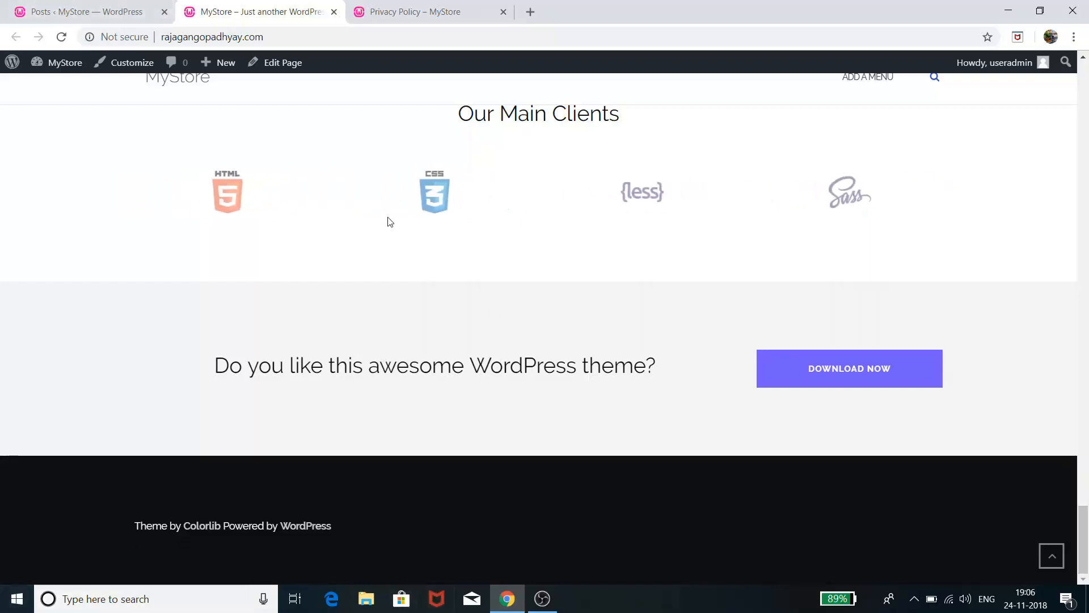
pyautogui.scroll(15, 607, 386)
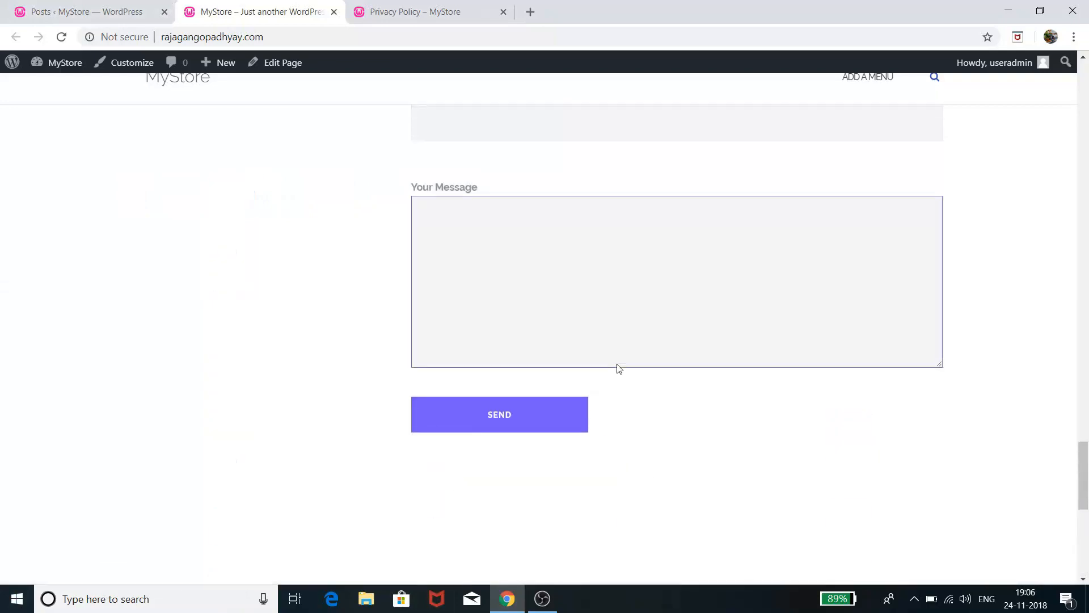
pyautogui.scroll(20, 619, 369)
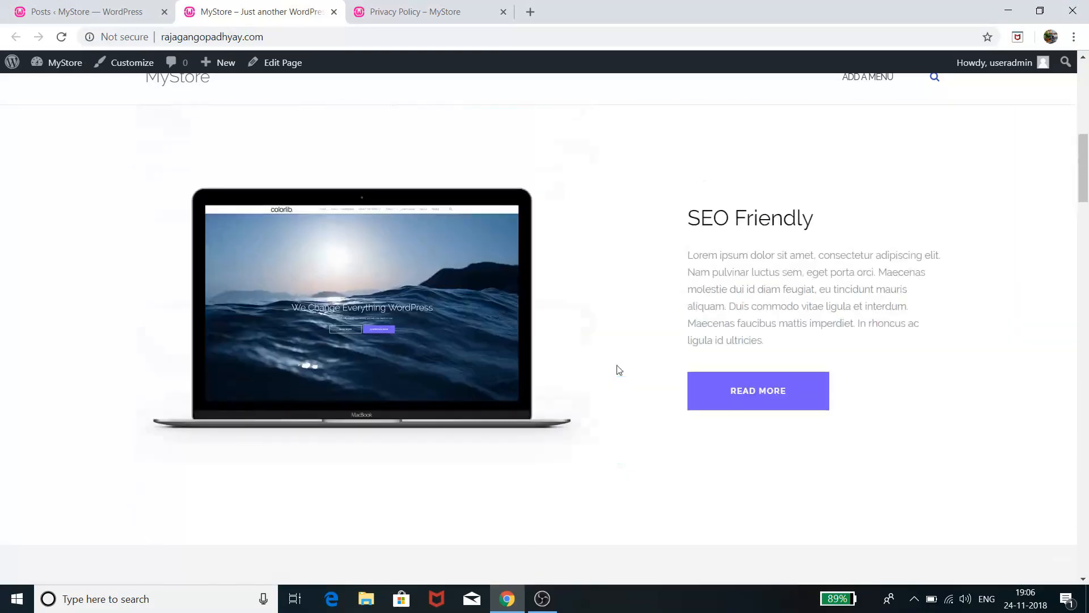
pyautogui.scroll(2, 618, 370)
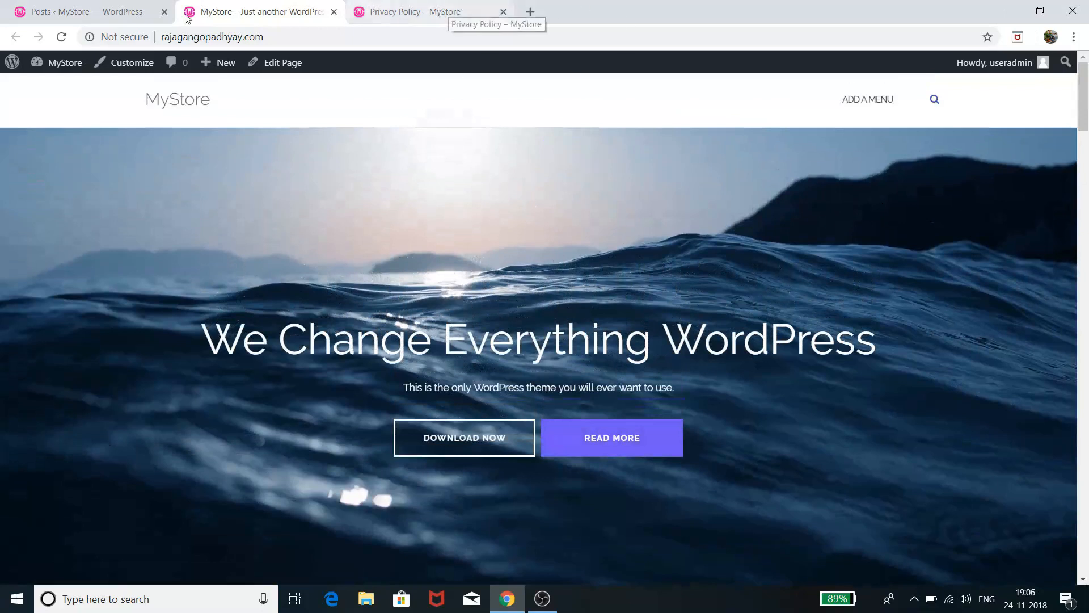
# Return to the admin area, open the installed plugins list, and review which plugins are active, including WP Reset
pyautogui.click(126, 11)
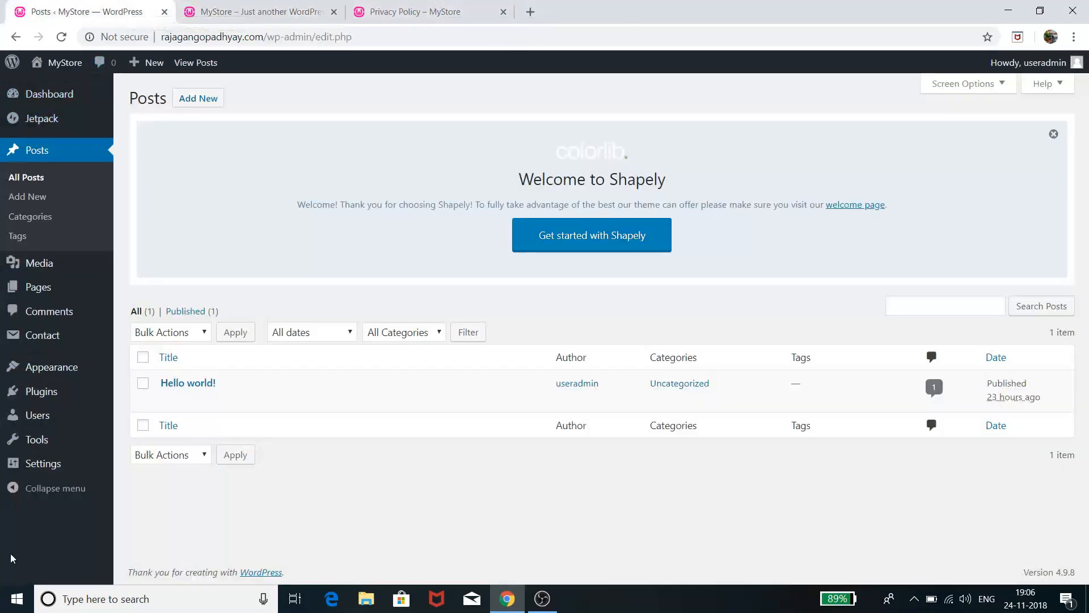
pyautogui.moveTo(55, 401)
pyautogui.click(143, 396)
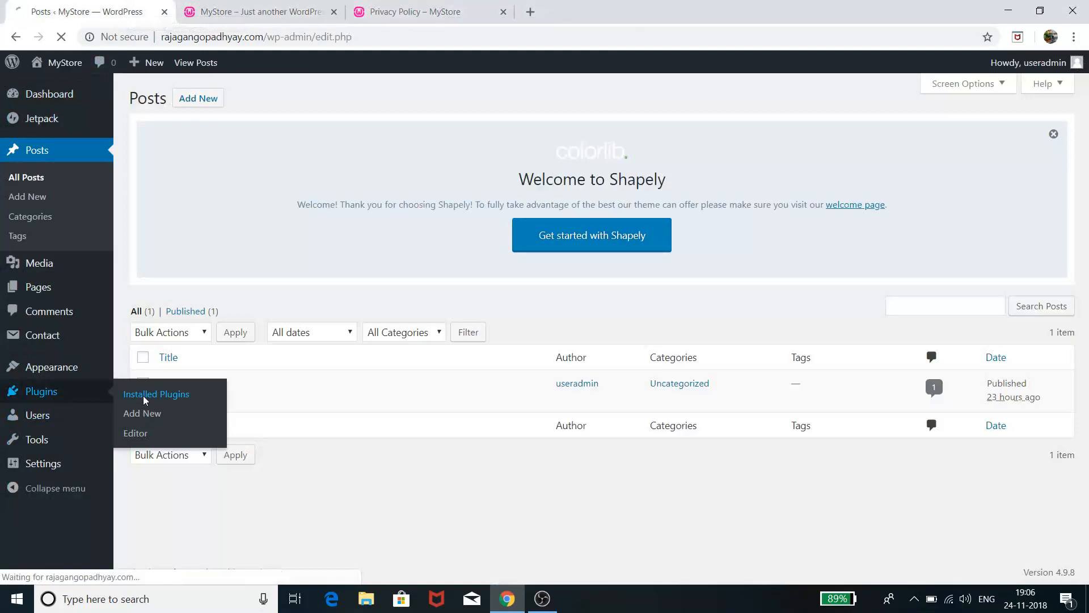
pyautogui.scroll(-10, 414, 424)
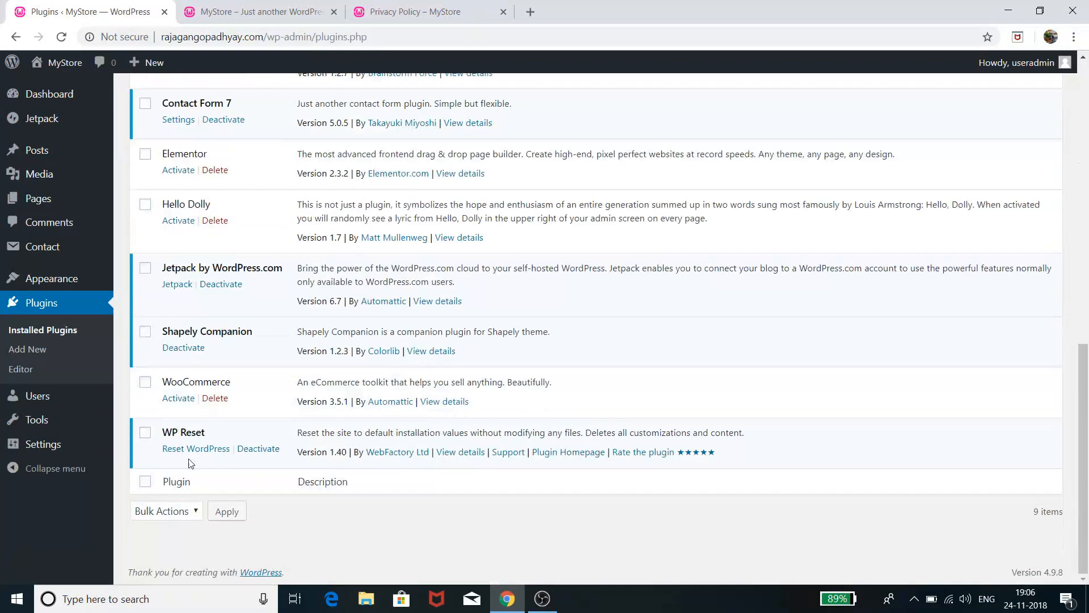
pyautogui.scroll(3, 335, 322)
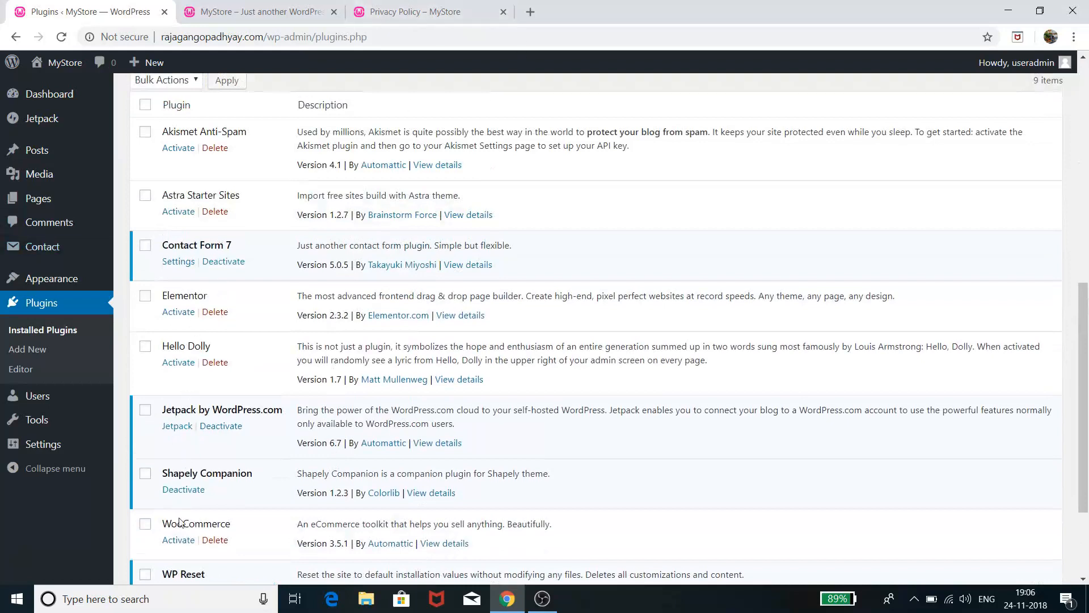
pyautogui.scroll(-3, 216, 355)
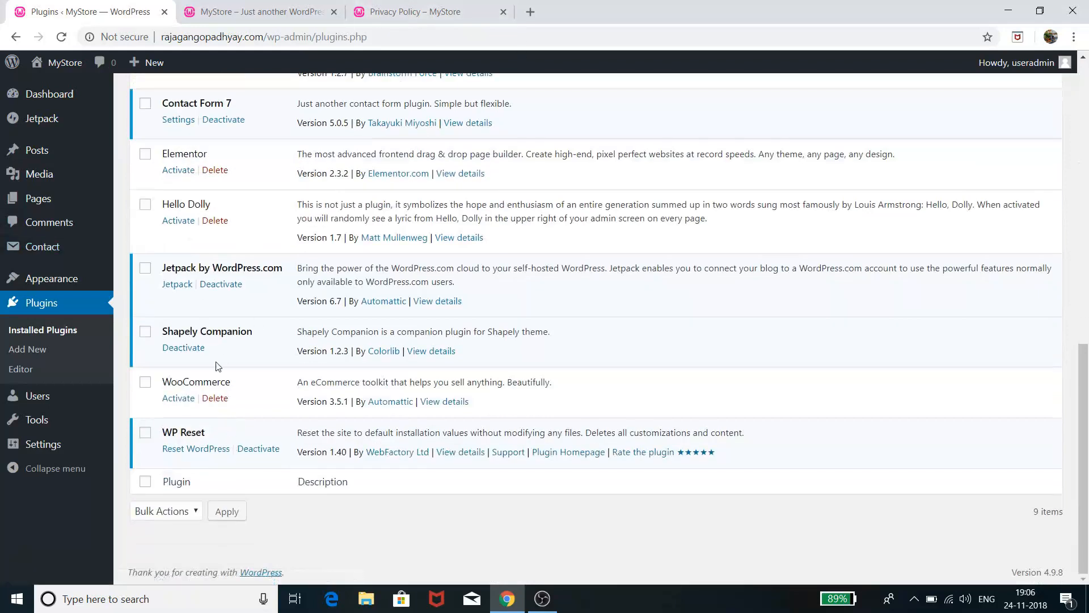
# Open WP Reset's reset page from the installed plugins list, enter "reset" as confirmation, and reset the WordPress site
pyautogui.scroll(3, 209, 324)
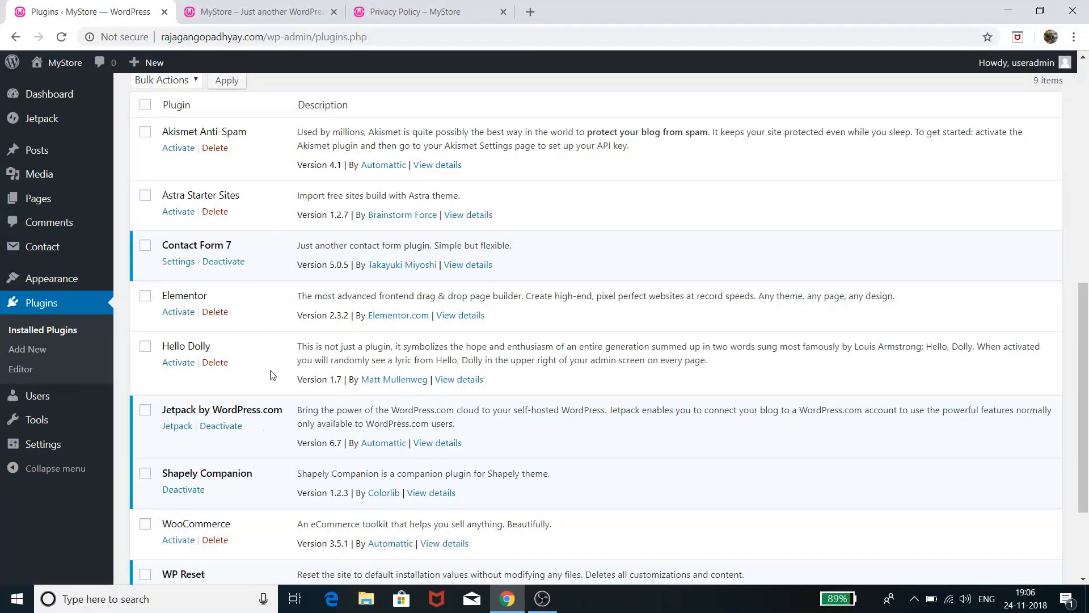
pyautogui.scroll(-3, 196, 391)
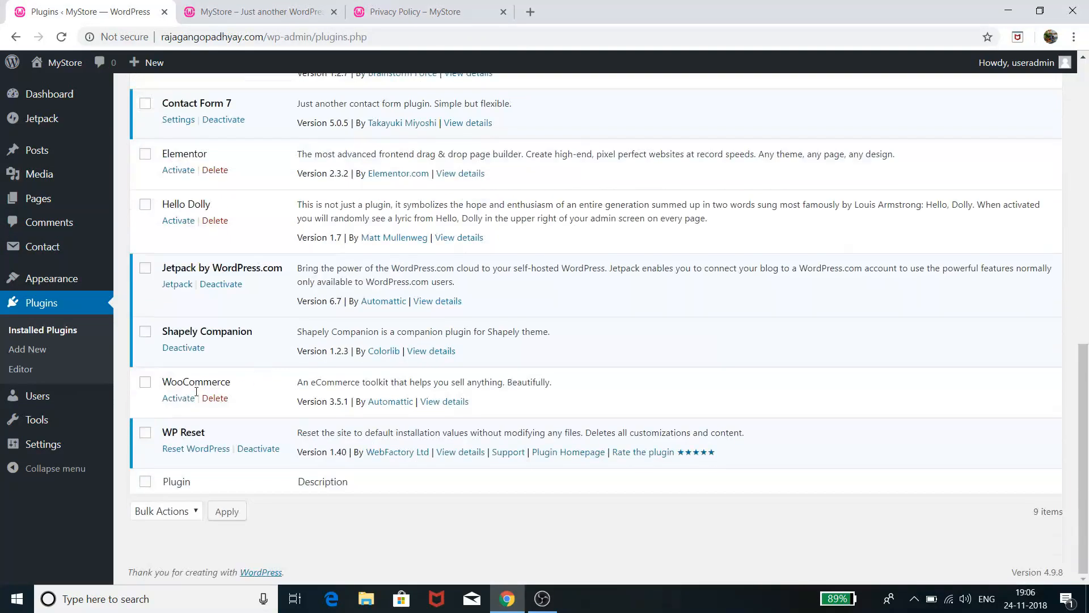
pyautogui.click(196, 449)
pyautogui.scroll(-15, 220, 421)
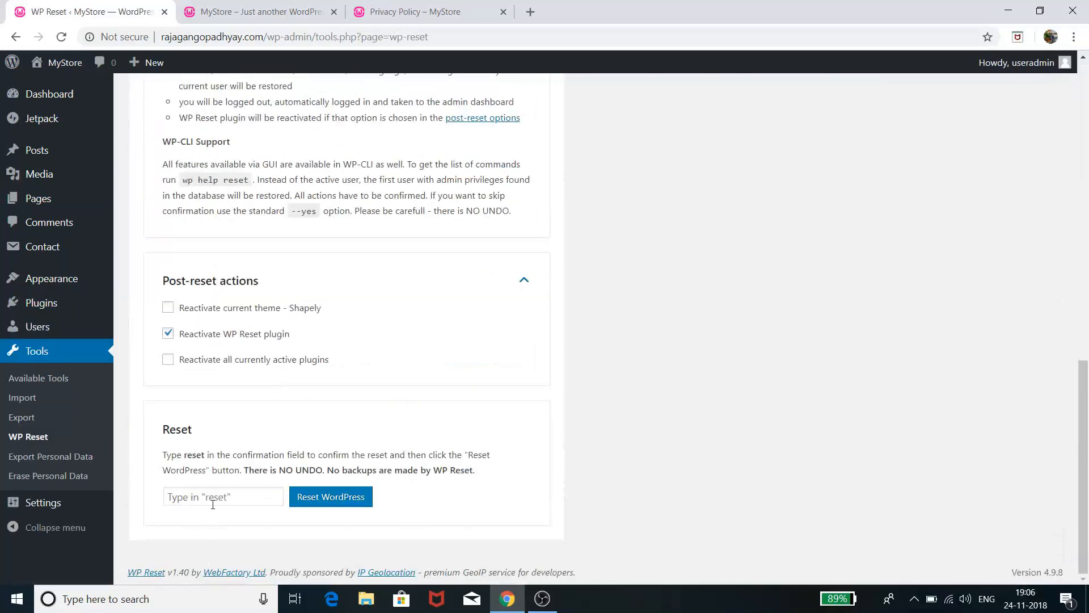
pyautogui.click(215, 500)
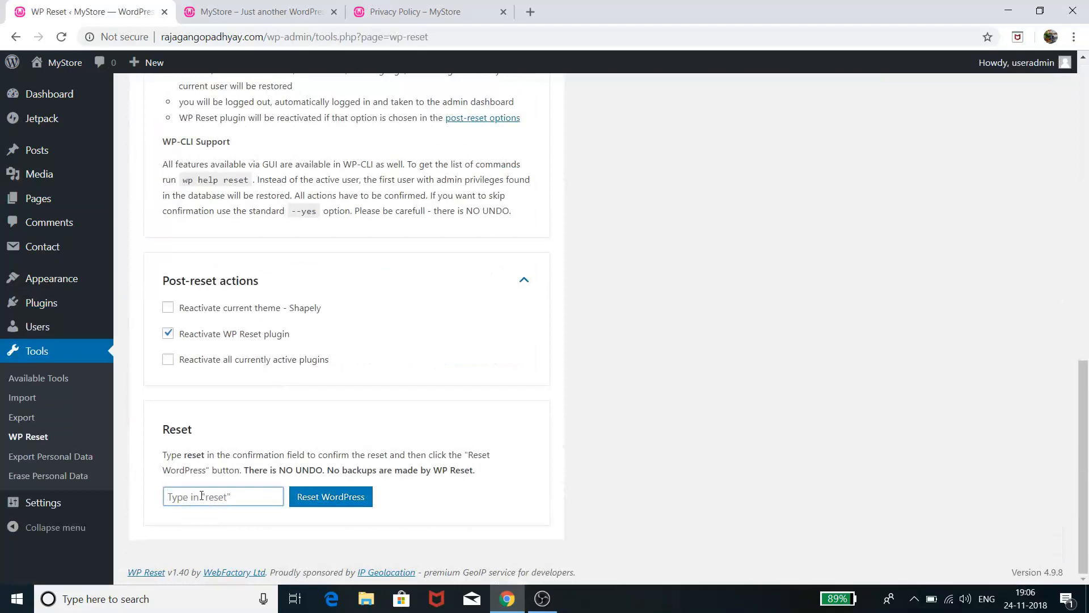
pyautogui.write('reset')
pyautogui.click(331, 497)
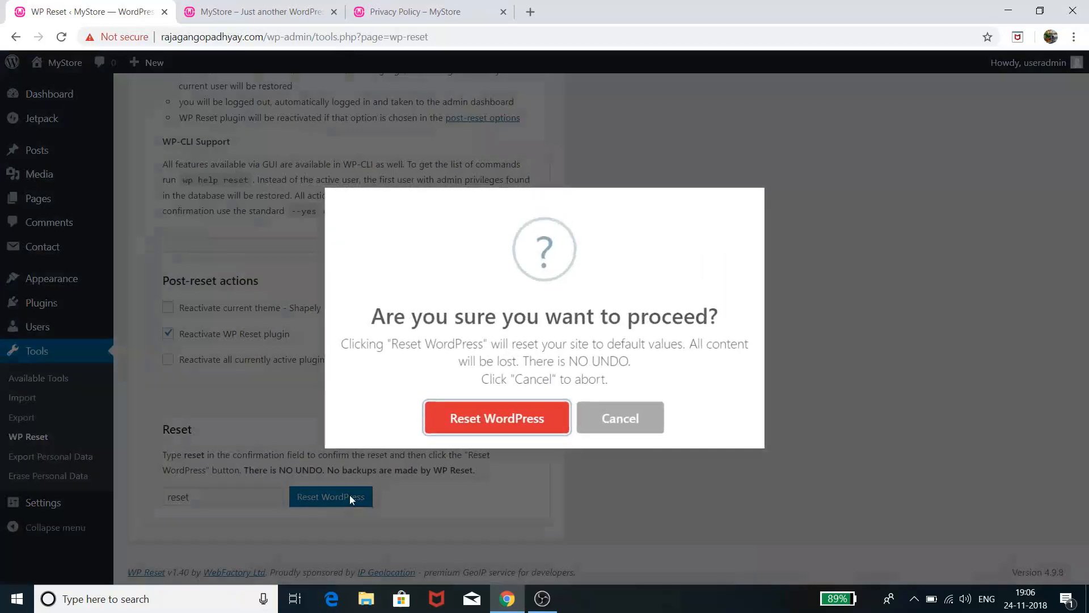
pyautogui.click(519, 426)
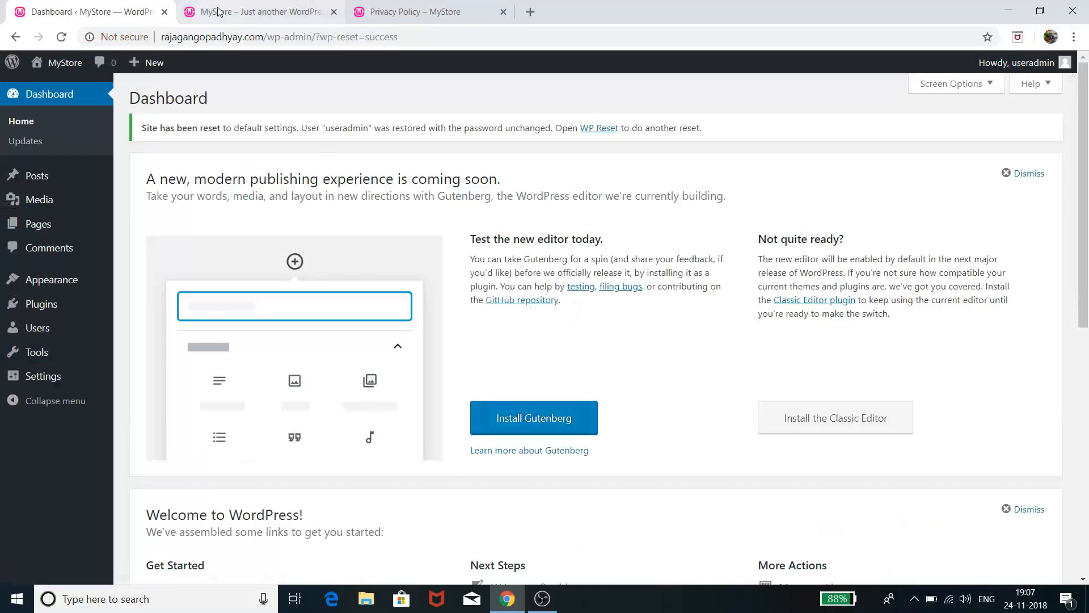
# Reload the MyStore front end and examine the home page from the header image down to the posts and sidebar widgets
pyautogui.click(258, 12)
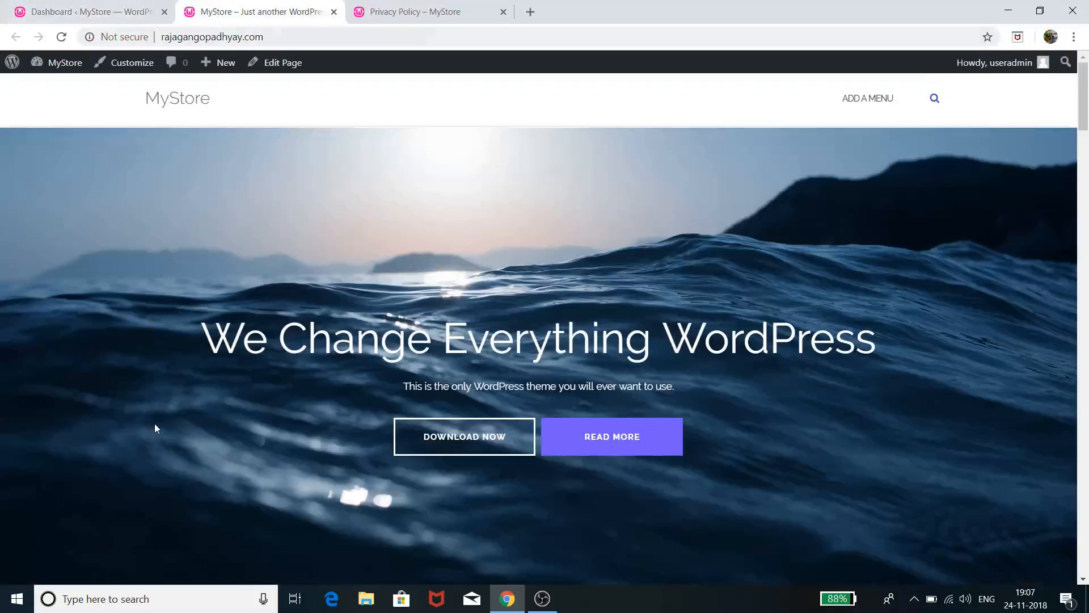
pyautogui.scroll(-20, 154, 428)
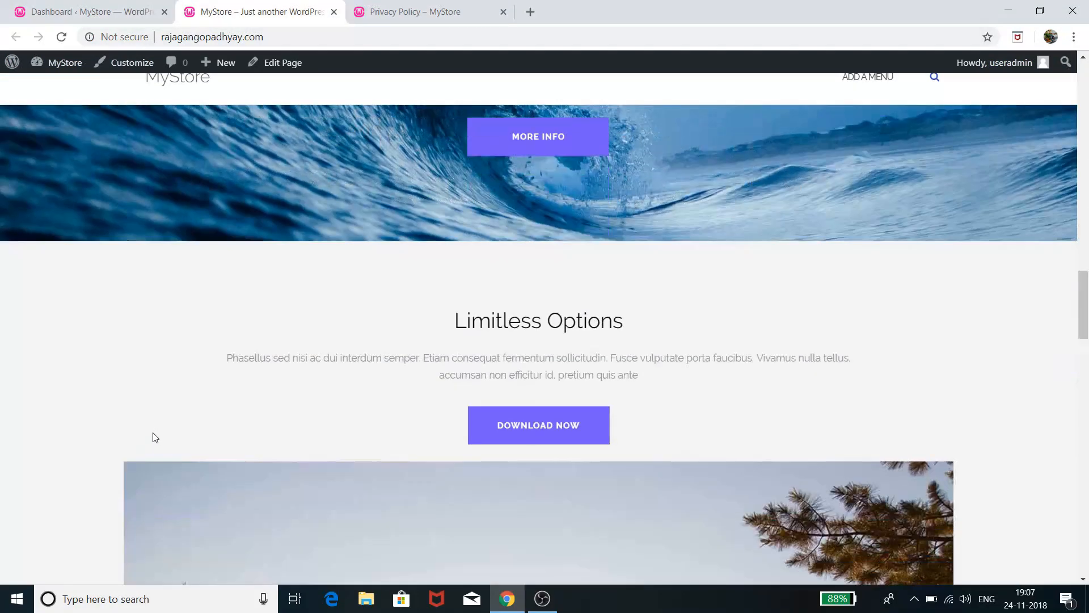
pyautogui.scroll(20, 154, 431)
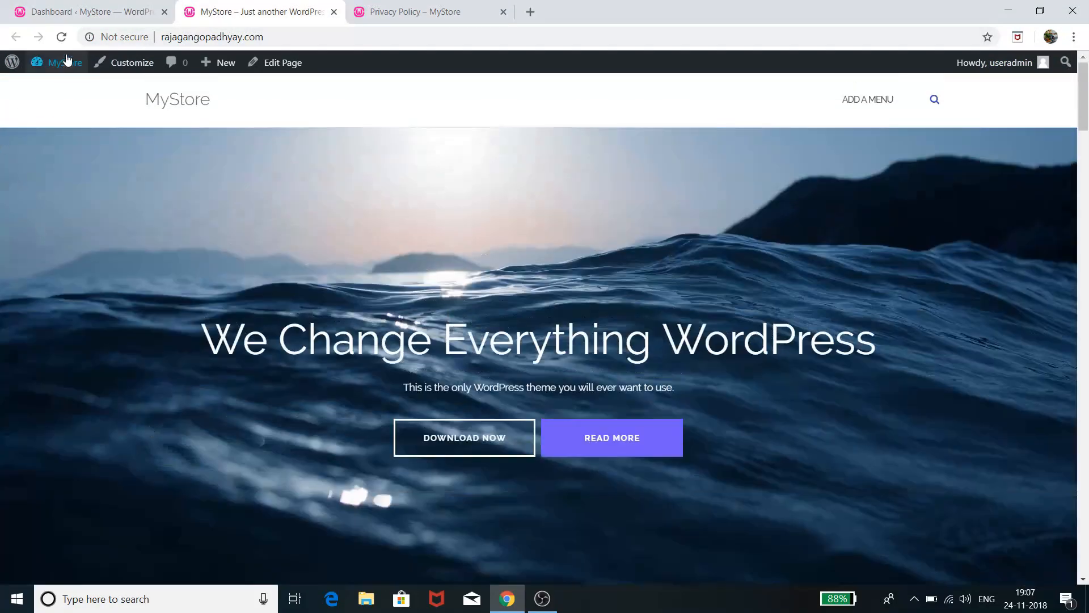
pyautogui.click(62, 39)
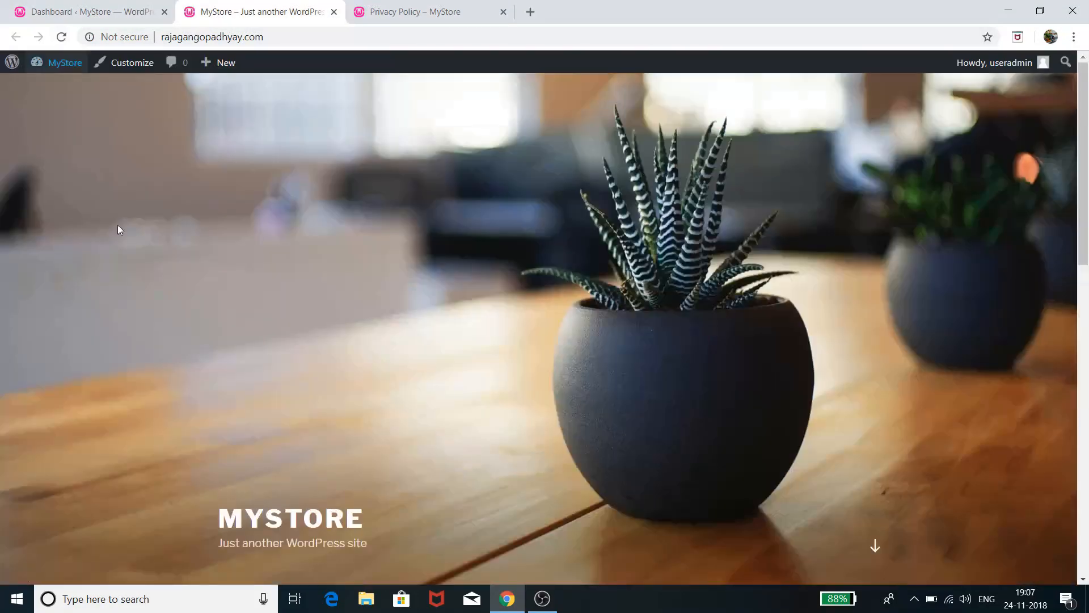
pyautogui.scroll(-7, 506, 344)
pyautogui.scroll(-5, 506, 348)
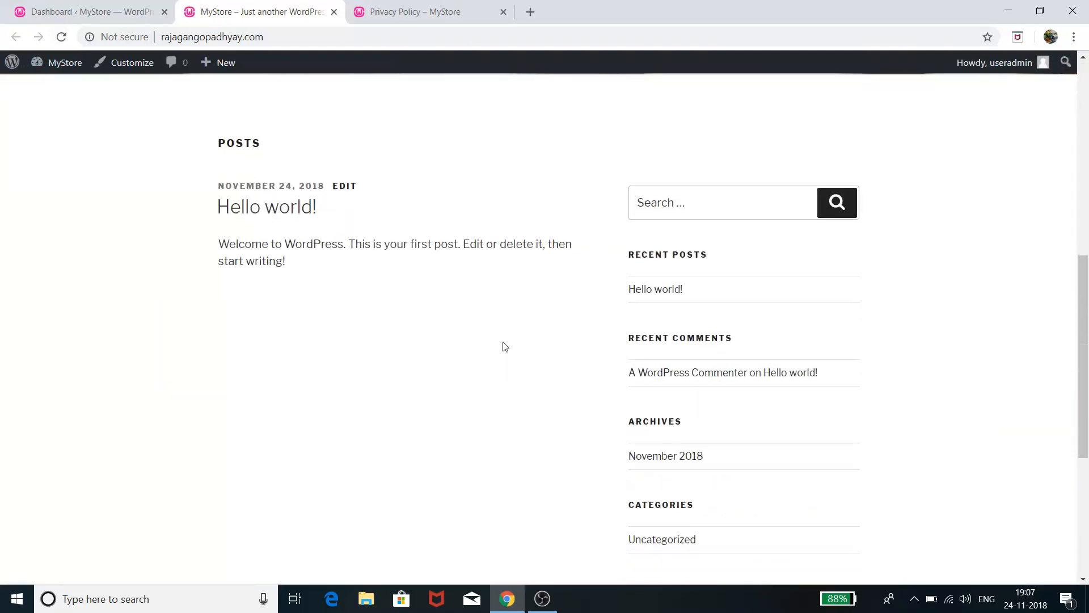
pyautogui.scroll(12, 501, 347)
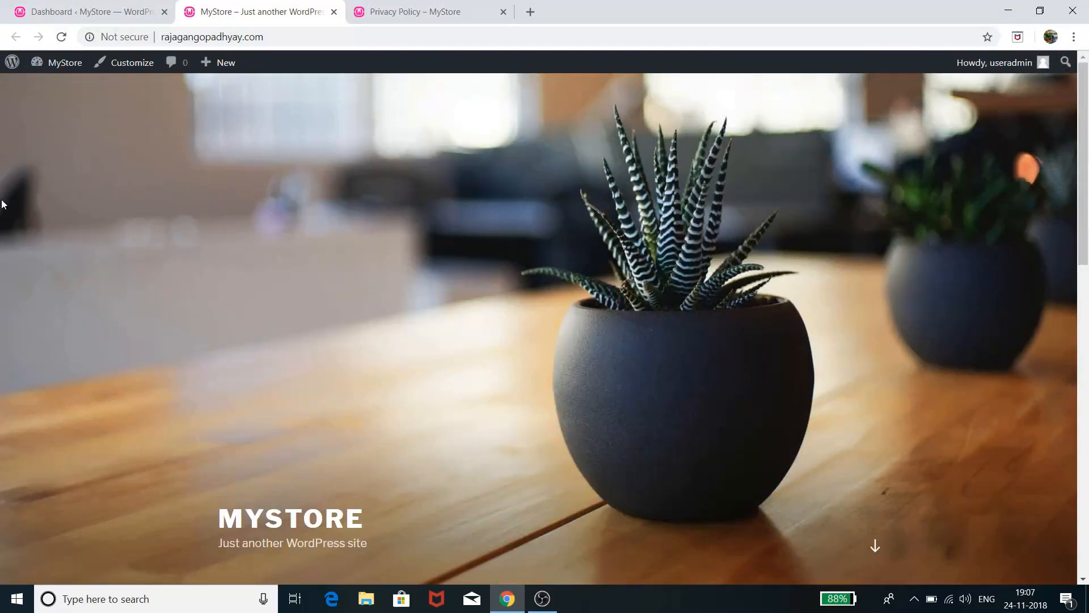
# Look over the admin dashboard, then return to the MyStore home page
pyautogui.click(80, 13)
pyautogui.hotkey('ctrl', 'Tab')
pyautogui.click(74, 17)
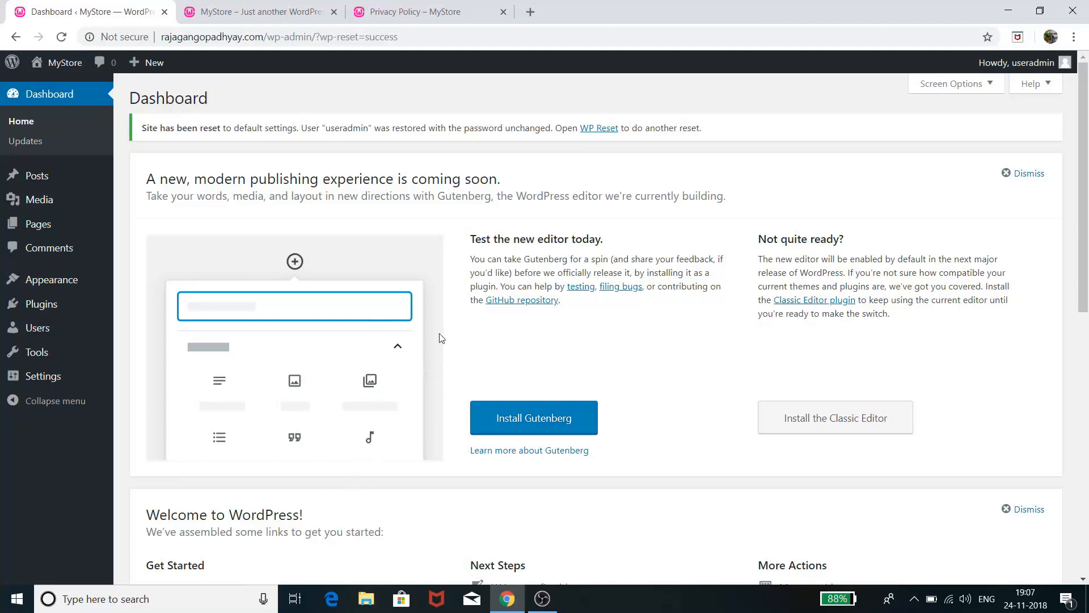
pyautogui.click(272, 6)
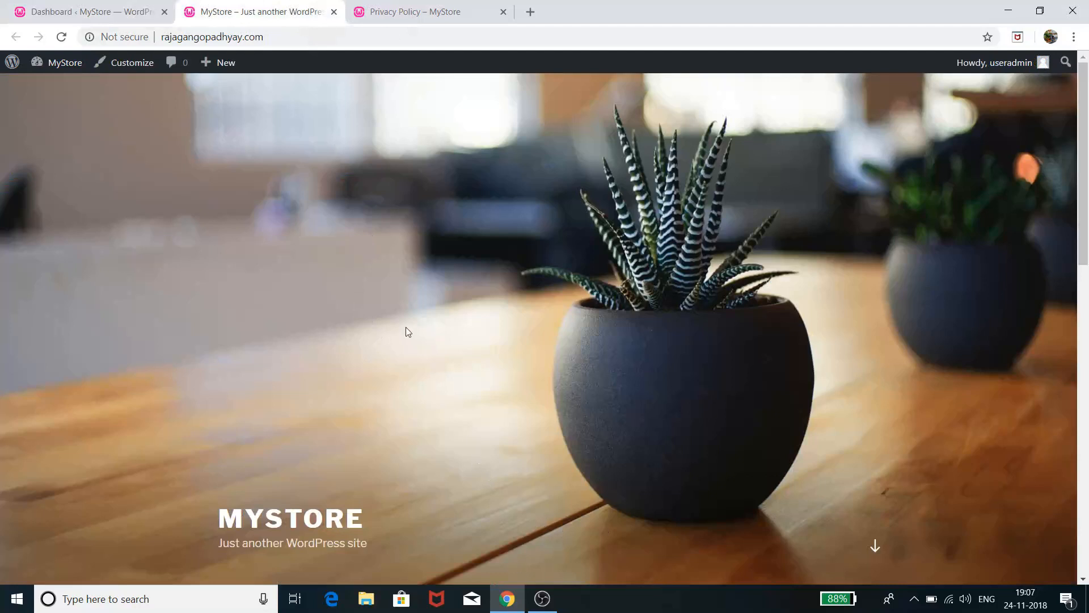
# Return to the admin area, open the installed plugins list, and check the activation state of each plugin
pyautogui.click(71, 12)
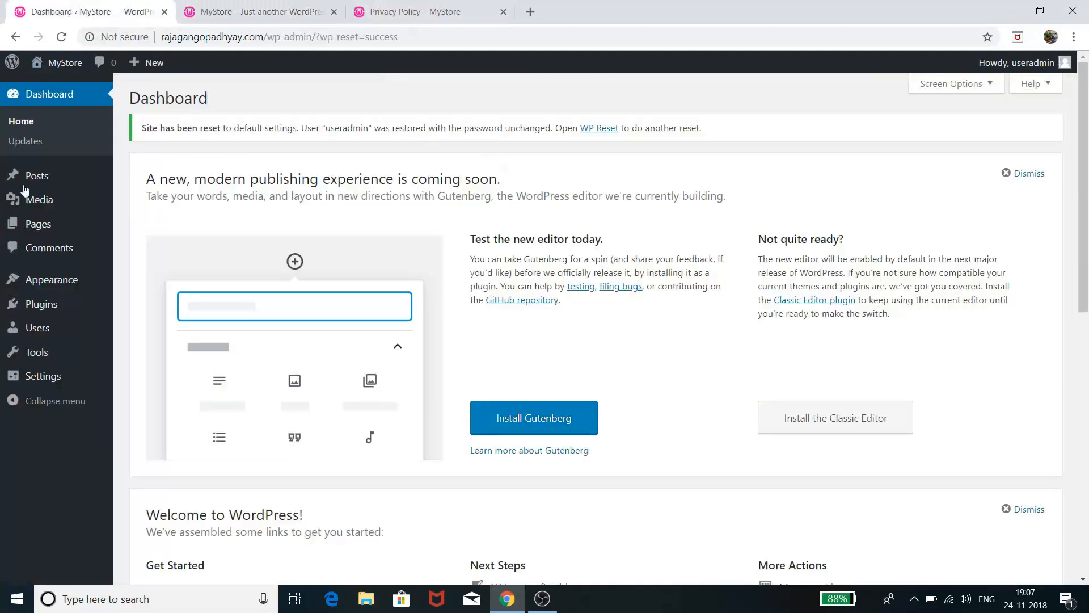
pyautogui.moveTo(45, 305)
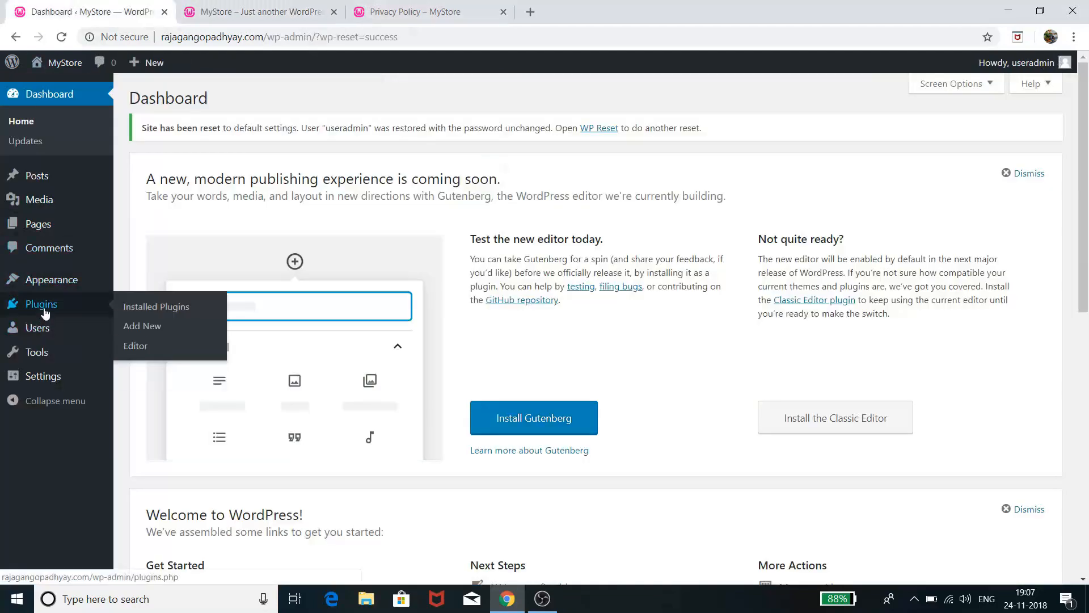
pyautogui.click(157, 309)
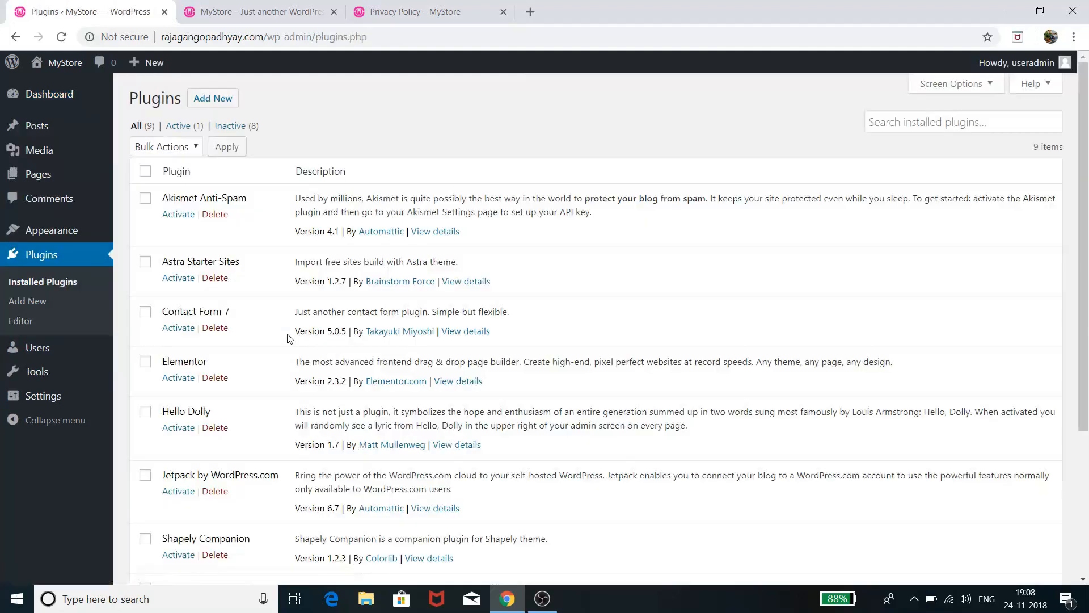
pyautogui.scroll(-5, 290, 340)
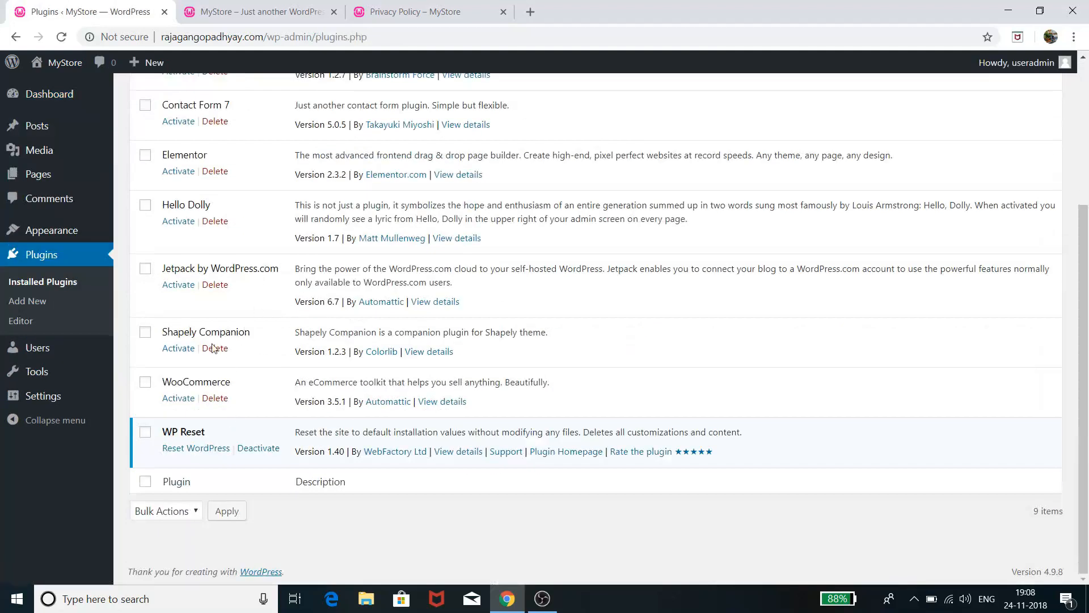
pyautogui.scroll(5, 215, 368)
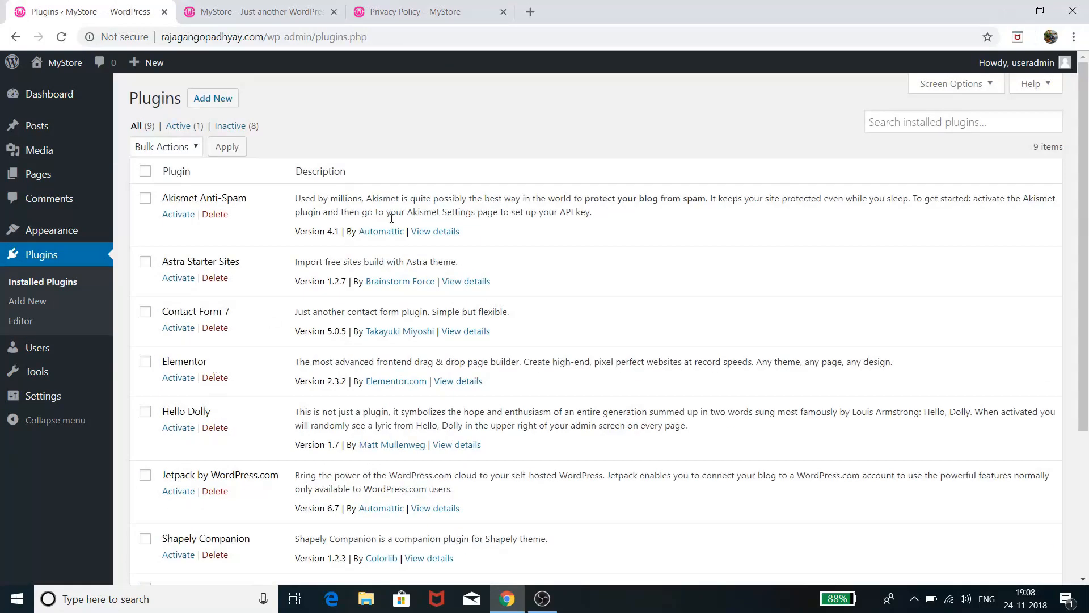
pyautogui.scroll(-4, 305, 380)
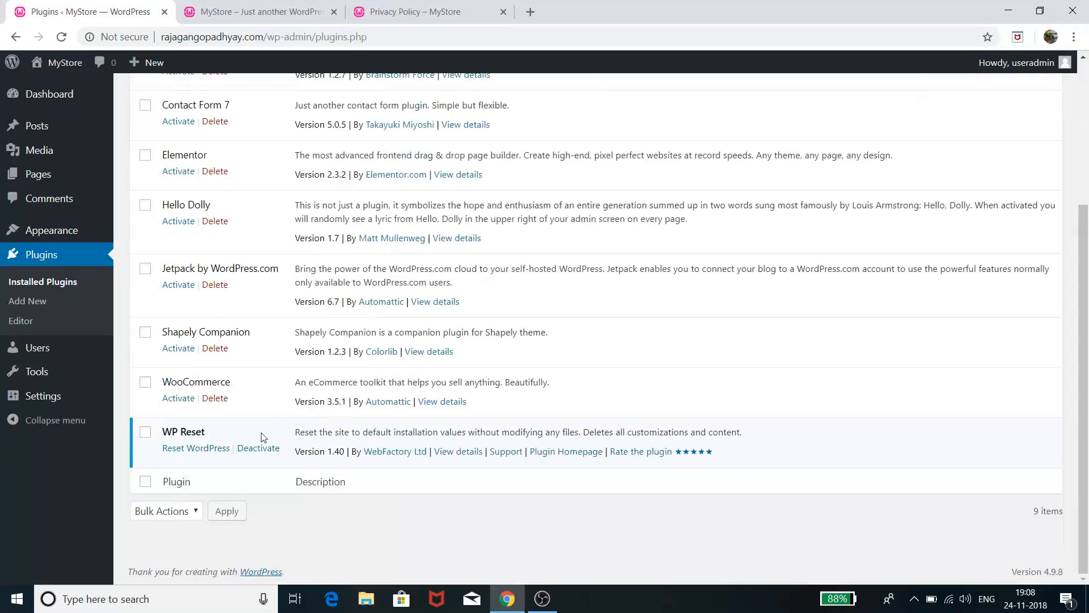
# Open the WP Reset page and review its reset notes, post-reset actions and reset confirmation section
pyautogui.click(200, 449)
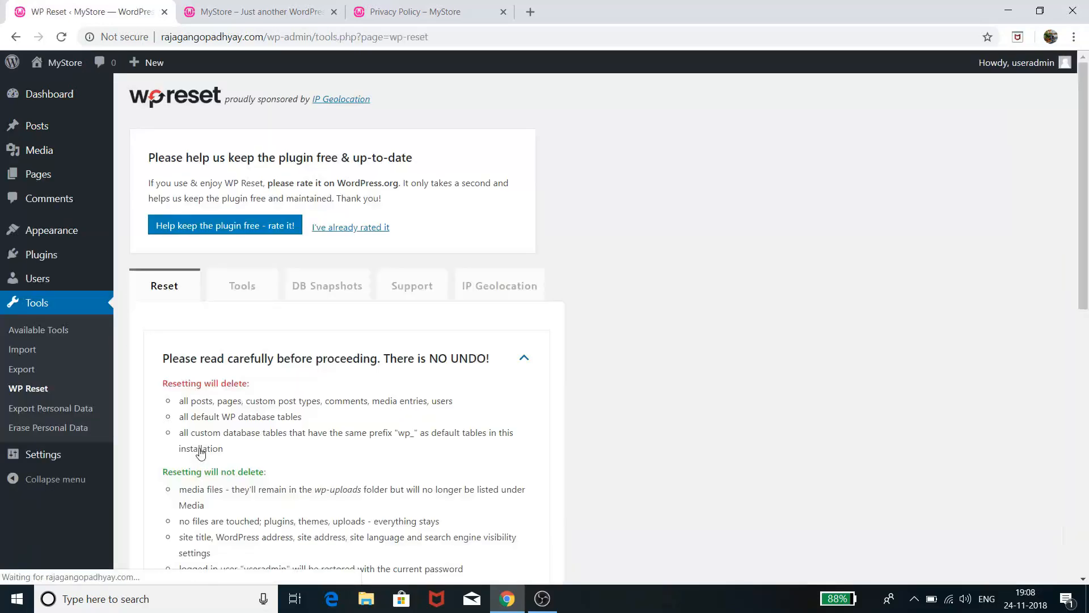
pyautogui.scroll(-6, 595, 224)
pyautogui.scroll(-3, 309, 433)
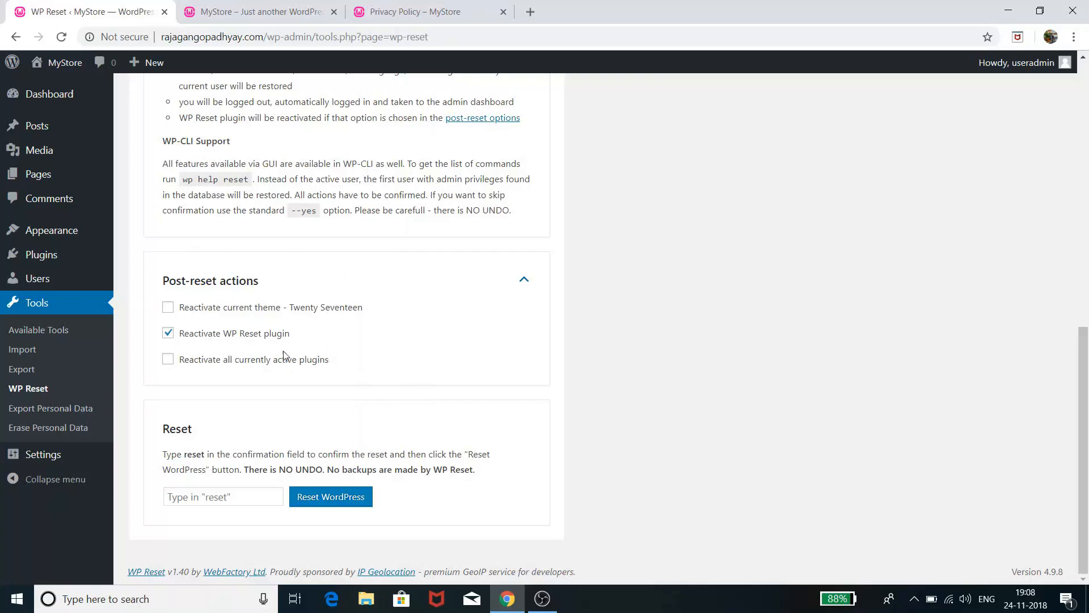
pyautogui.scroll(9, 302, 293)
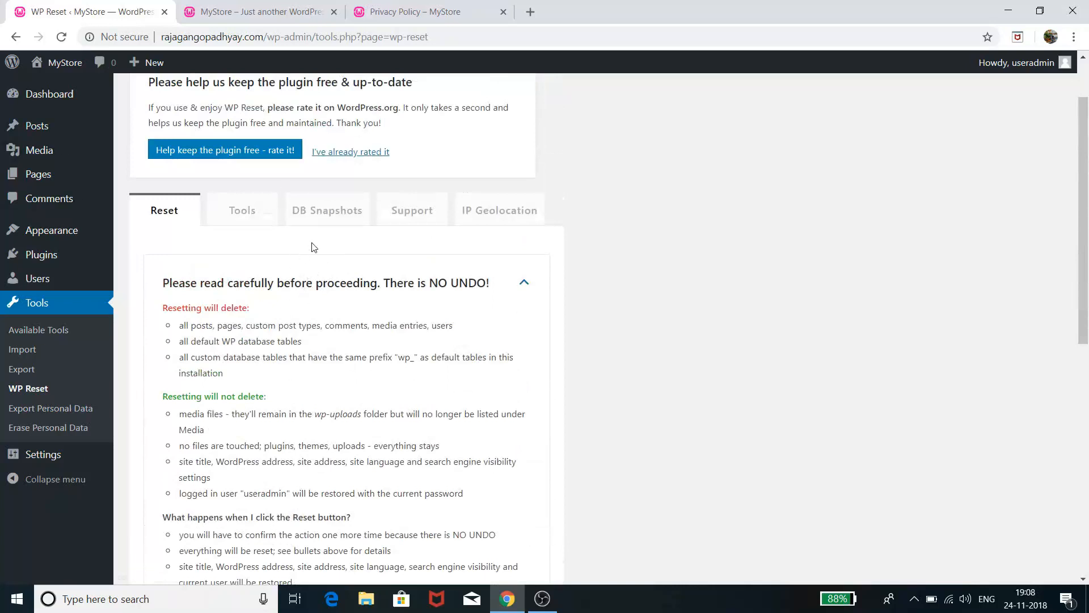
# Create a new database snapshot in WP Reset, leaving its name blank
pyautogui.click(331, 215)
pyautogui.scroll(-2, 360, 326)
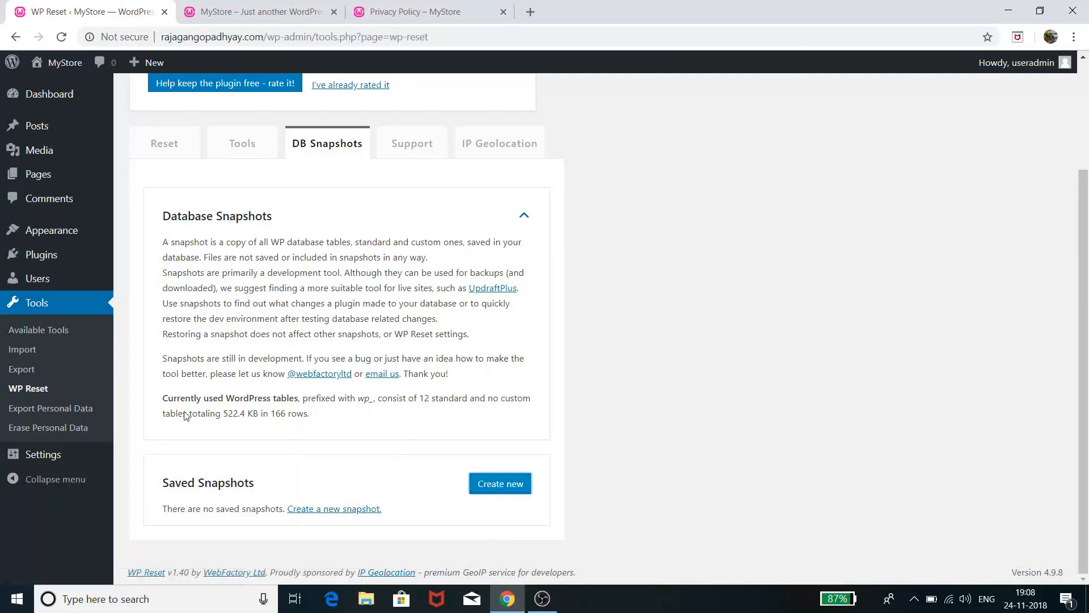
pyautogui.click(492, 495)
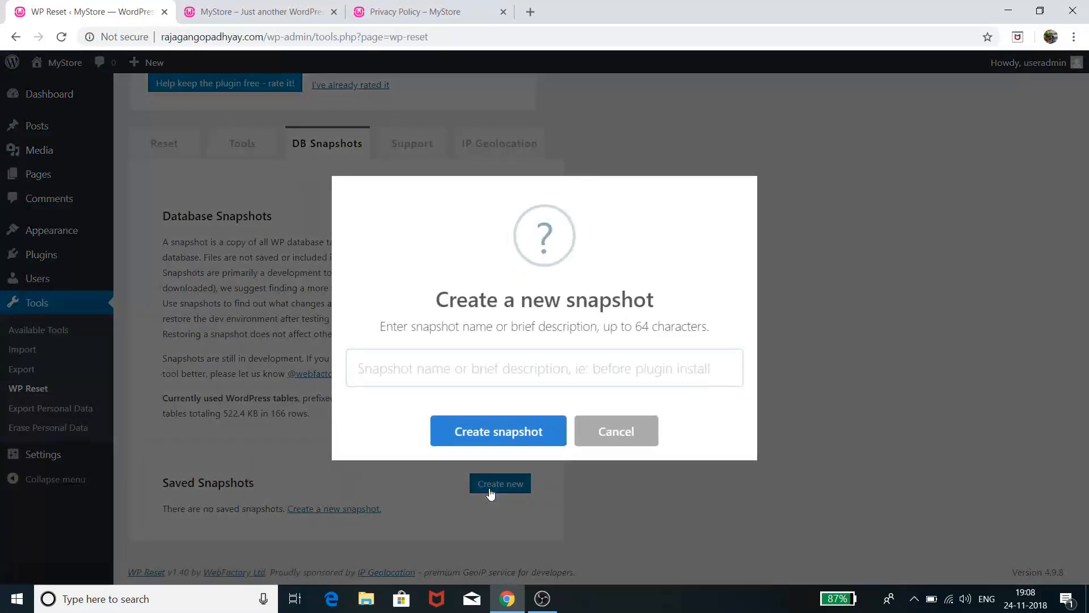
pyautogui.click(493, 442)
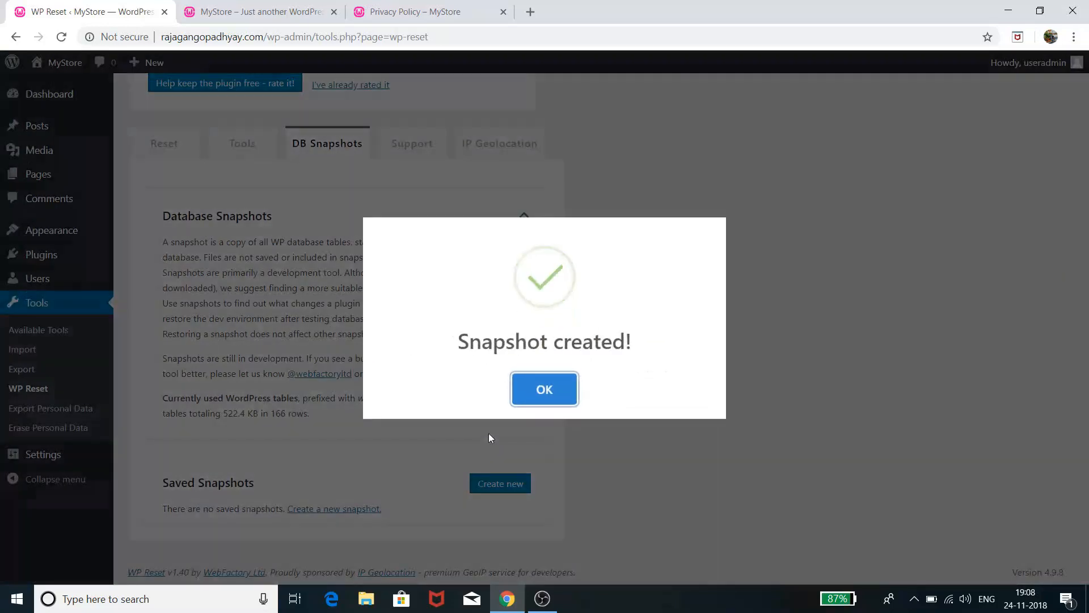
pyautogui.click(545, 389)
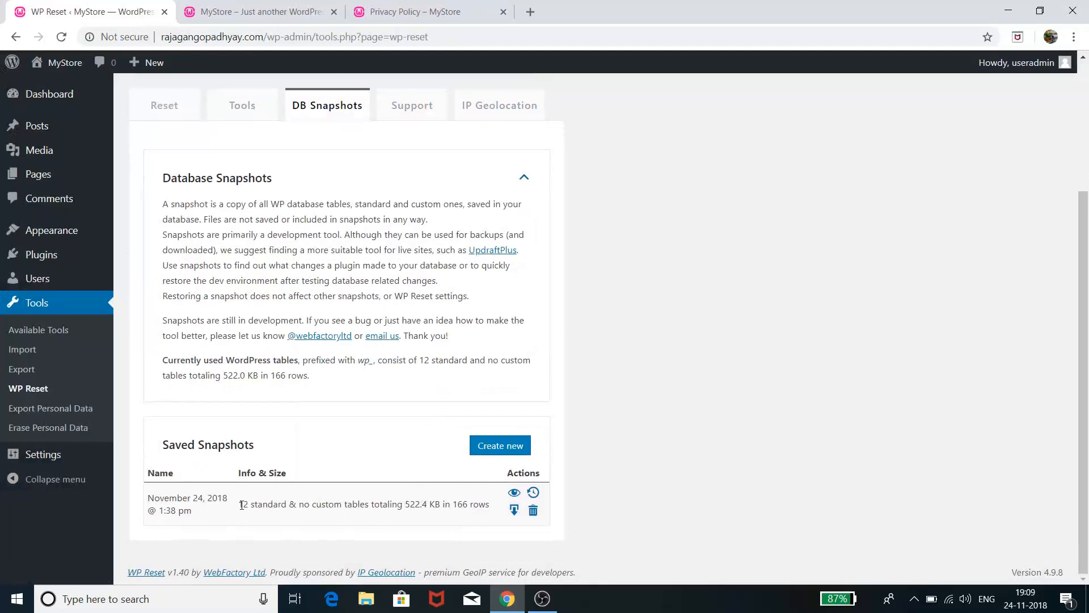
# Highlight the saved snapshot's table and size details, then restore the database from that snapshot
pyautogui.moveTo(246, 506); pyautogui.dragTo(492, 518)
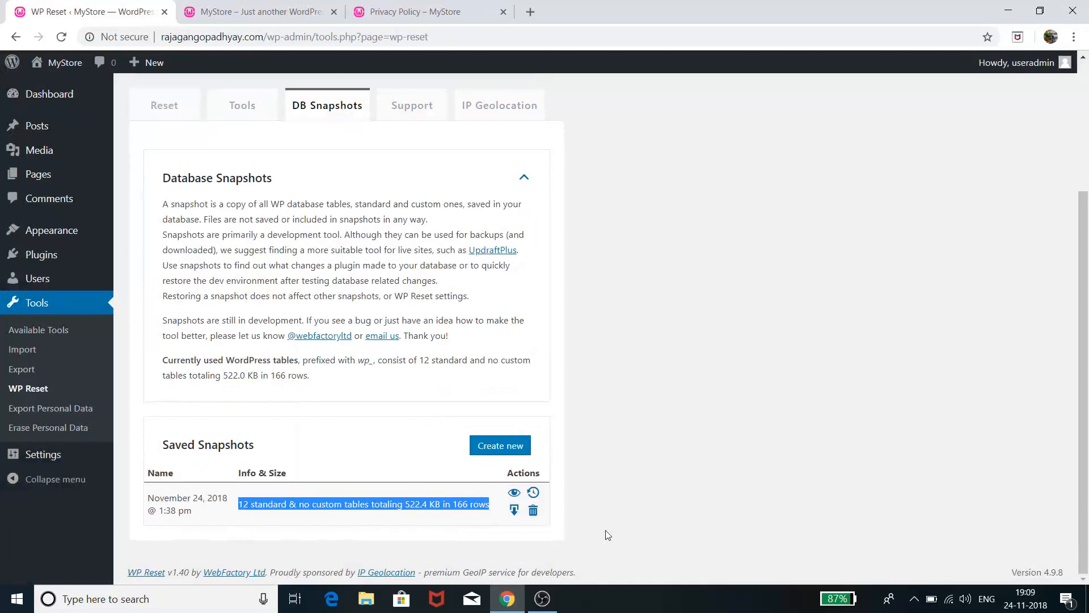
pyautogui.click(532, 494)
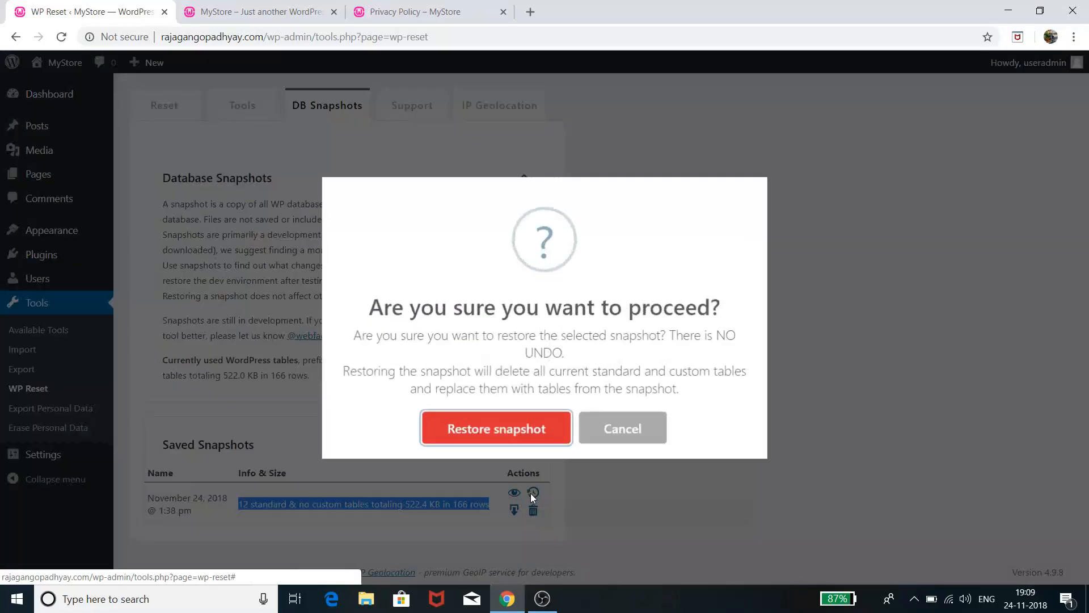
pyautogui.click(515, 430)
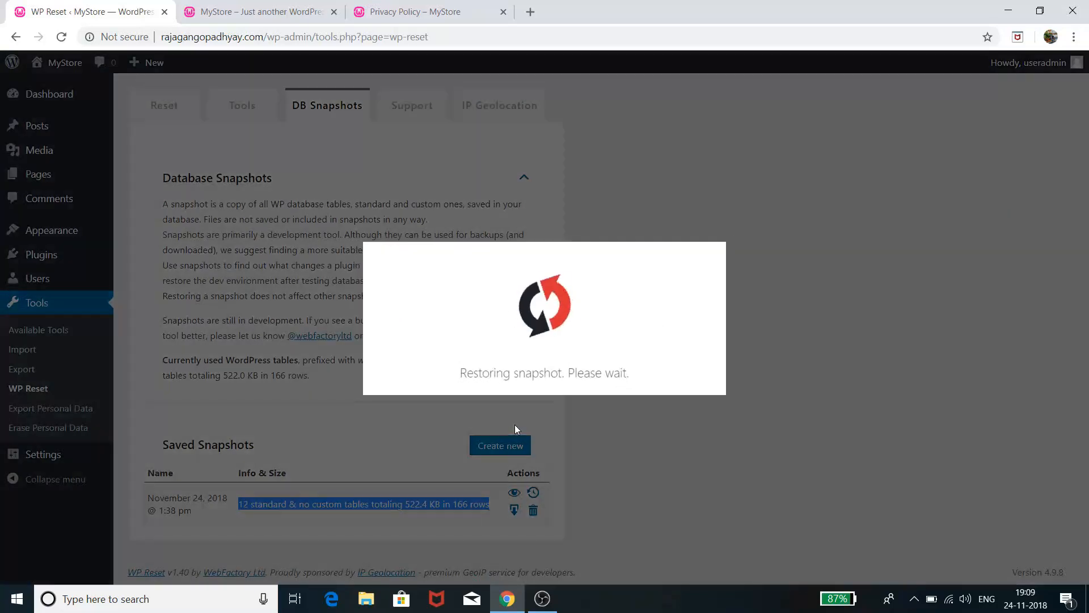
pyautogui.click(554, 413)
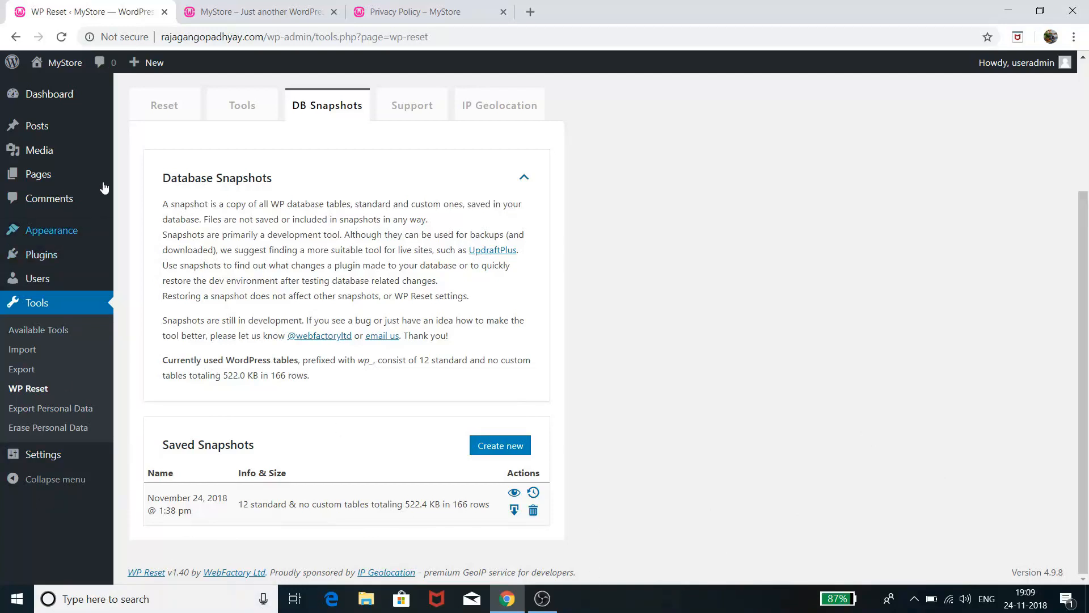
# Visit the dashboard home, then open the installed plugins list and view the WP Reset entry at its end
pyautogui.moveTo(35, 98)
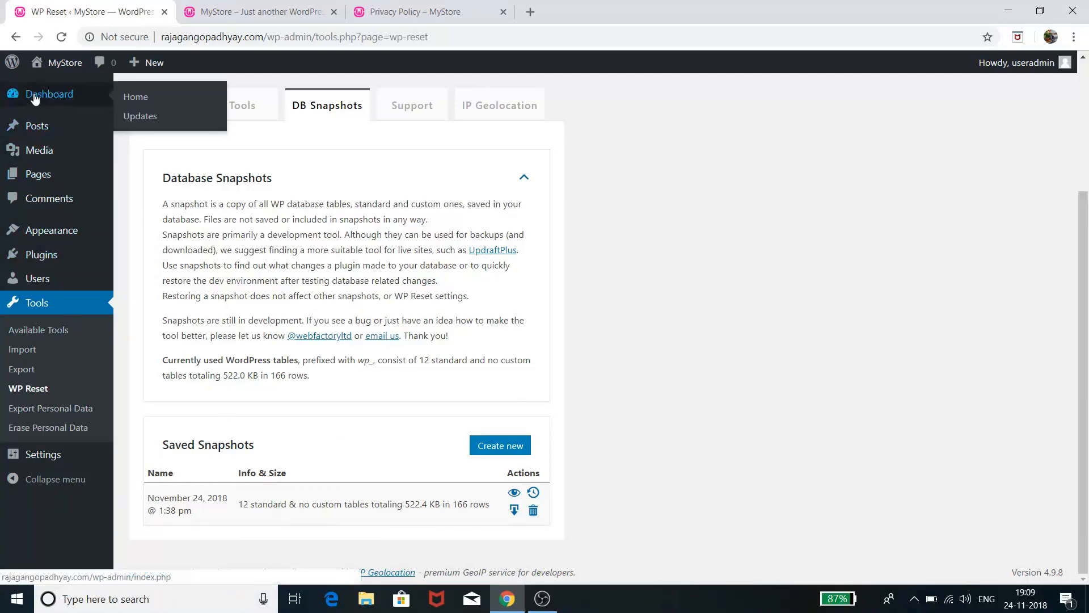
pyautogui.click(144, 100)
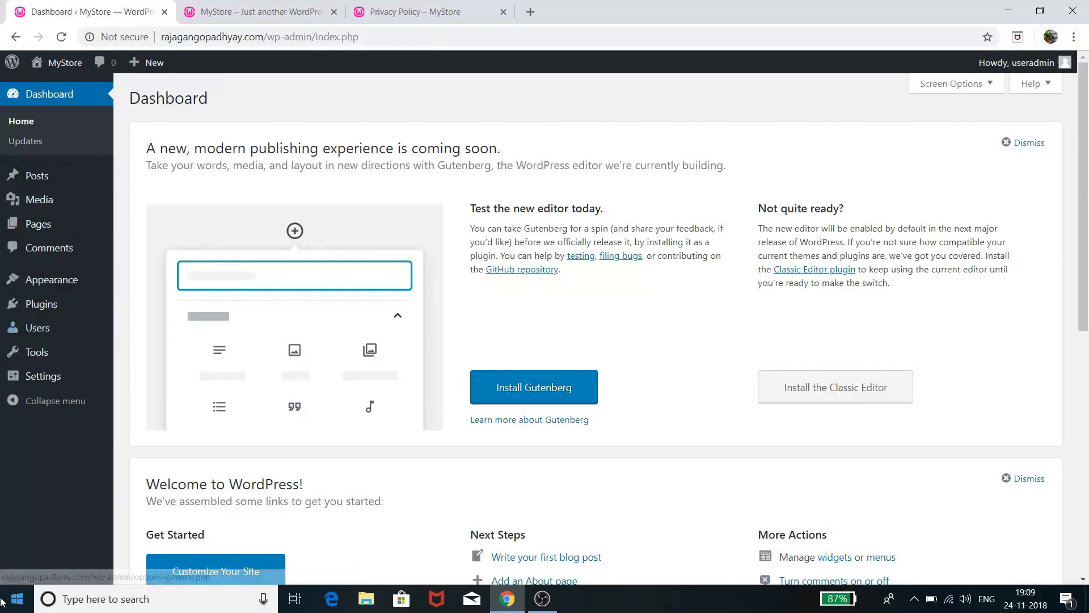
pyautogui.click(54, 309)
pyautogui.scroll(-5, 186, 431)
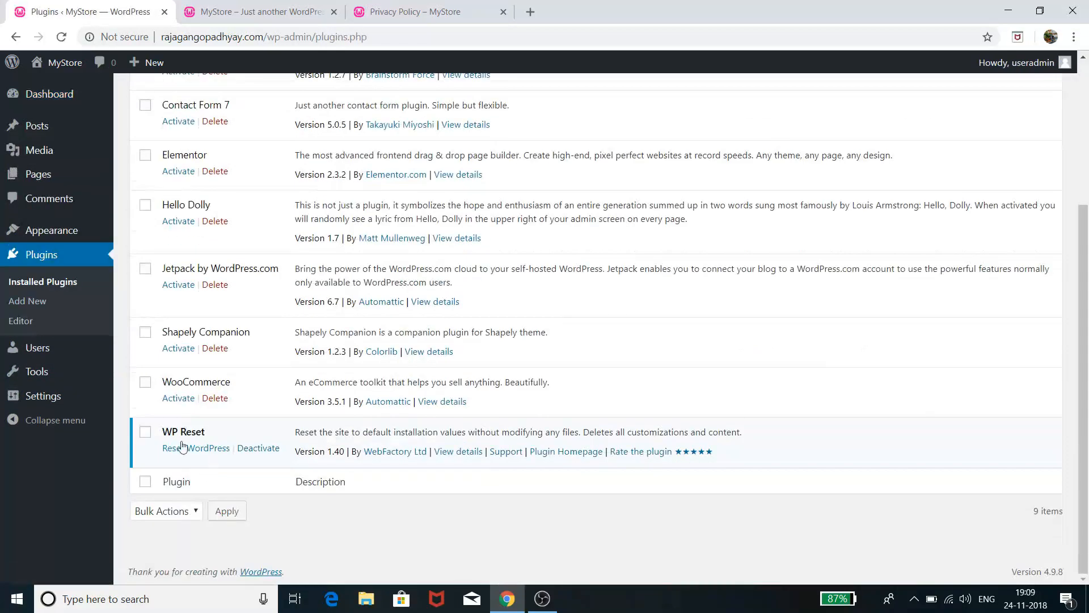